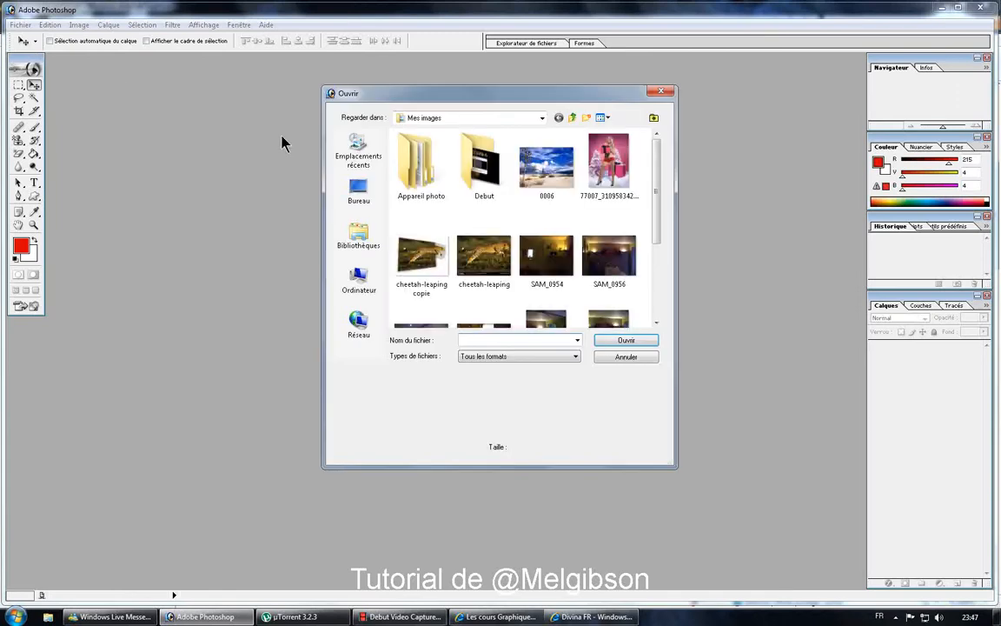
# Open the cheetah-leaping image
pyautogui.click(502, 252)
pyautogui.doubleClick(502, 252)
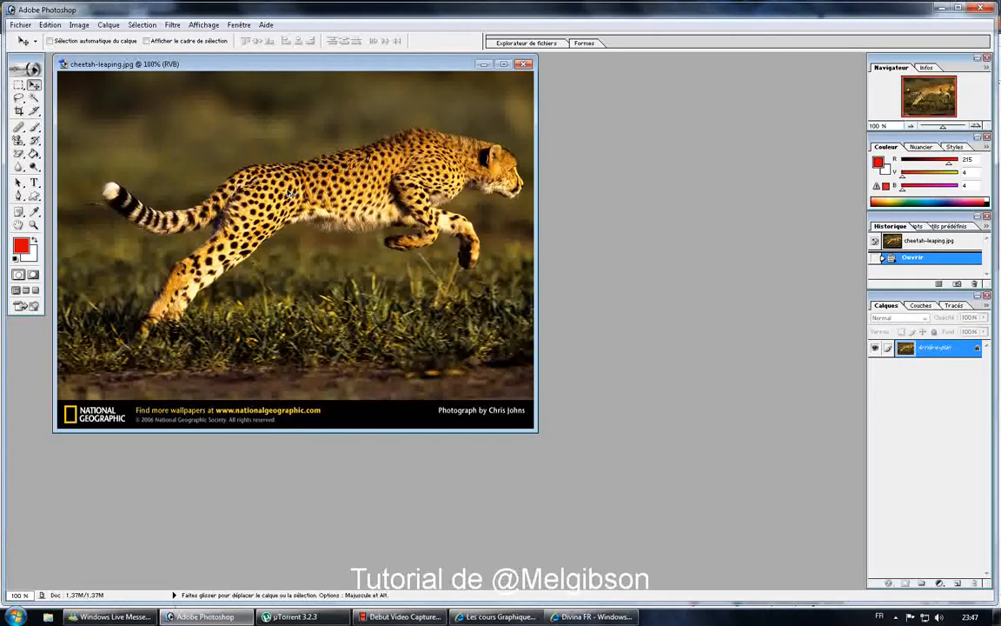
# Clear everything outside a rectangular marquee drawn just inside the photo and above its caption strip, leaving a white border
pyautogui.click(19, 85)
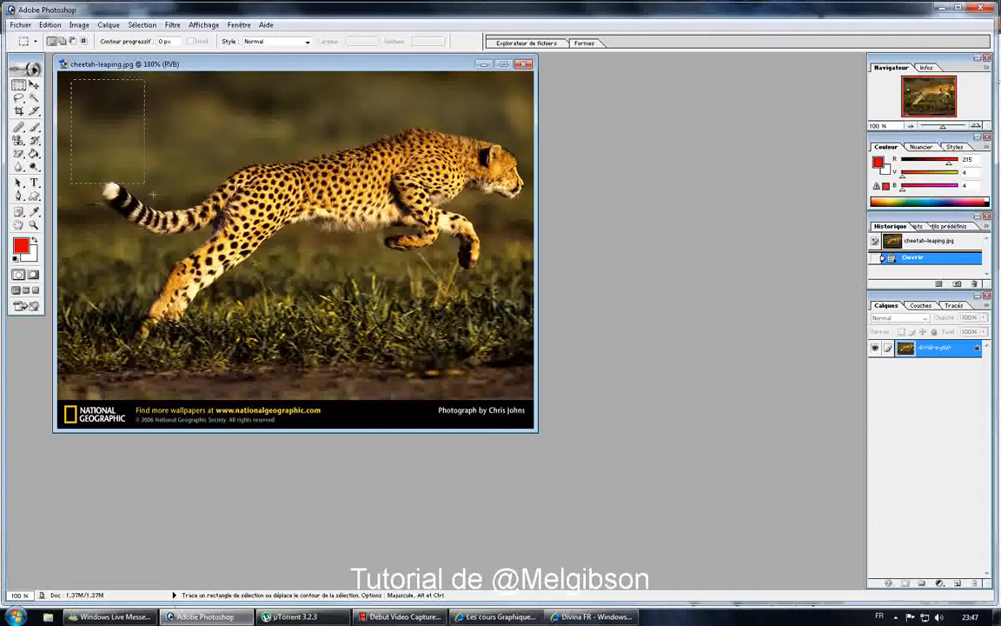
pyautogui.moveTo(223, 258); pyautogui.dragTo(506, 398)
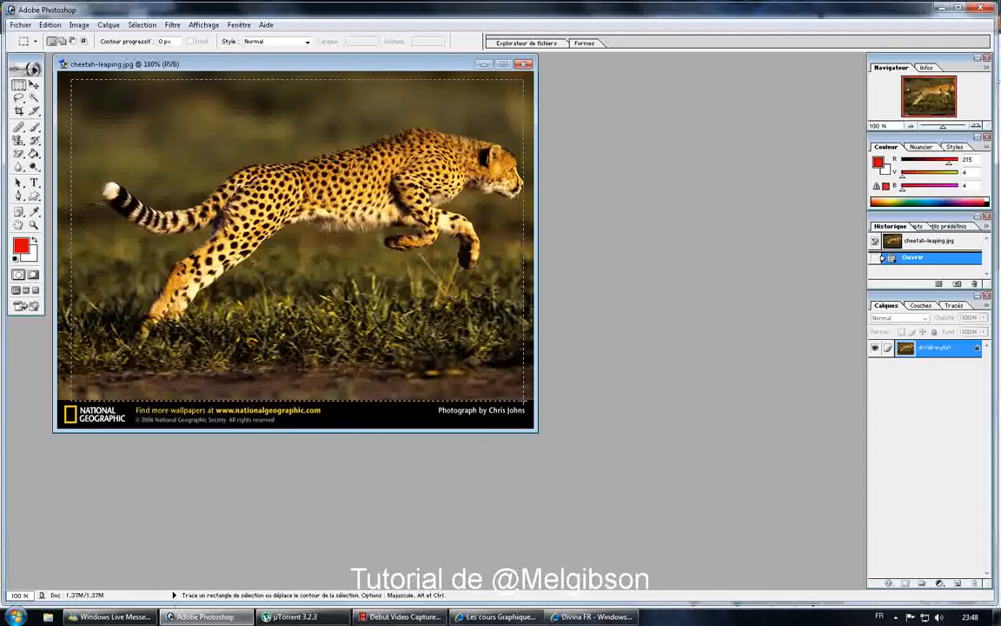
pyautogui.moveTo(525, 401); pyautogui.dragTo(525, 401)
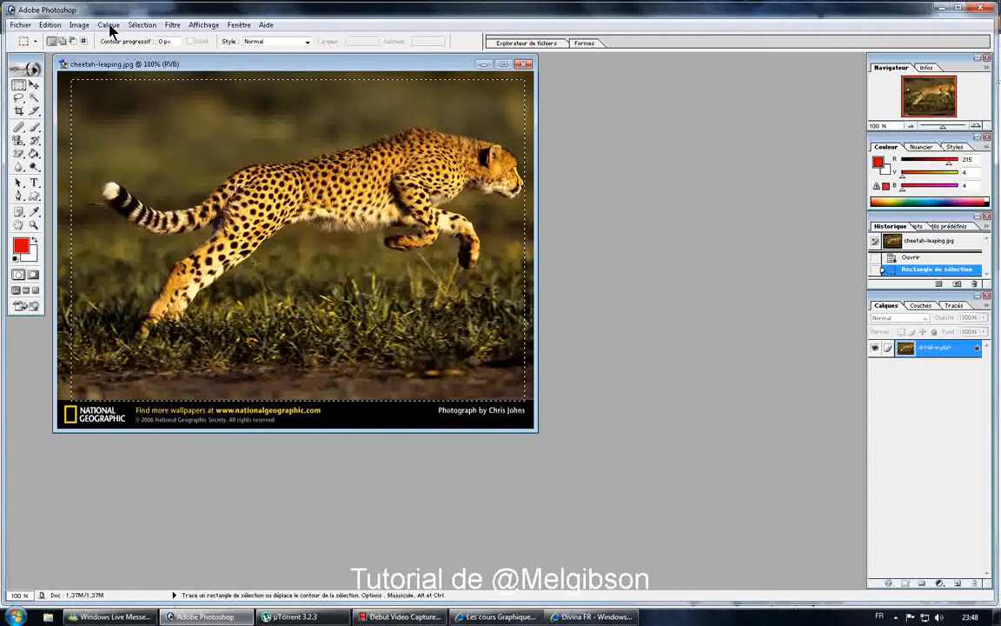
pyautogui.click(141, 26)
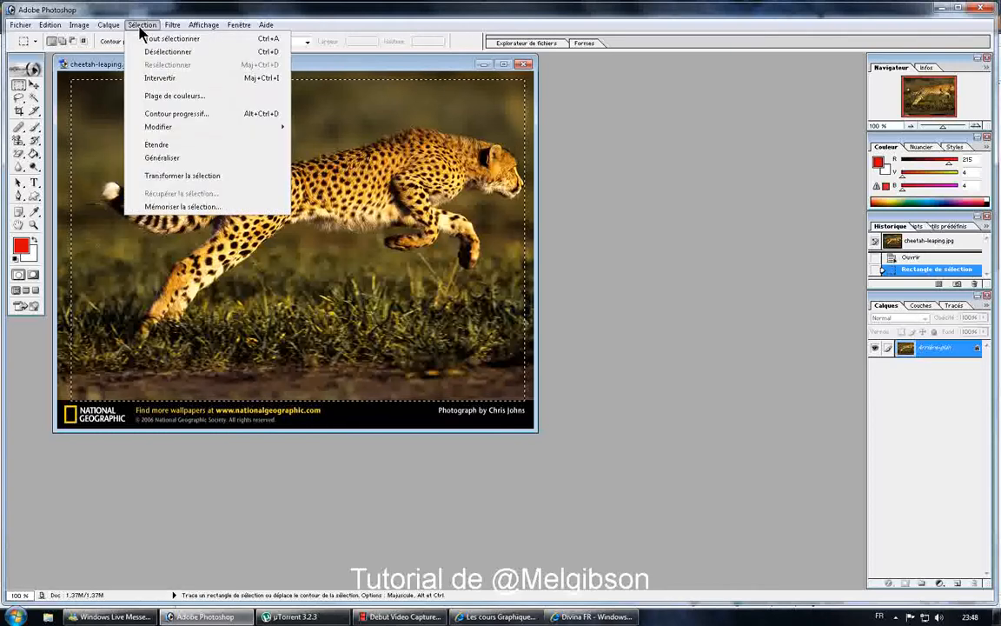
pyautogui.click(155, 79)
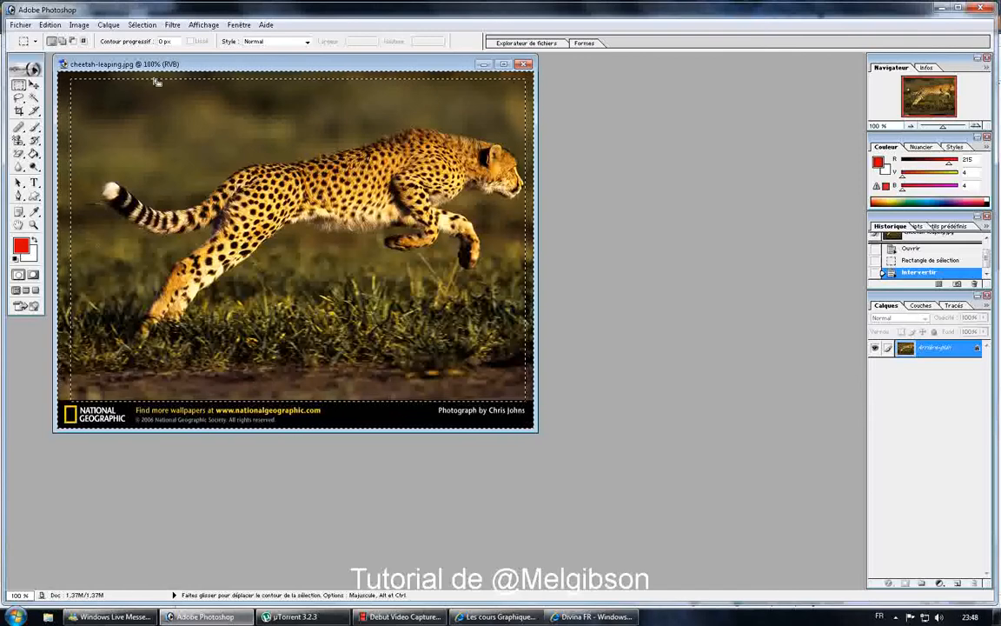
pyautogui.press('Delete')
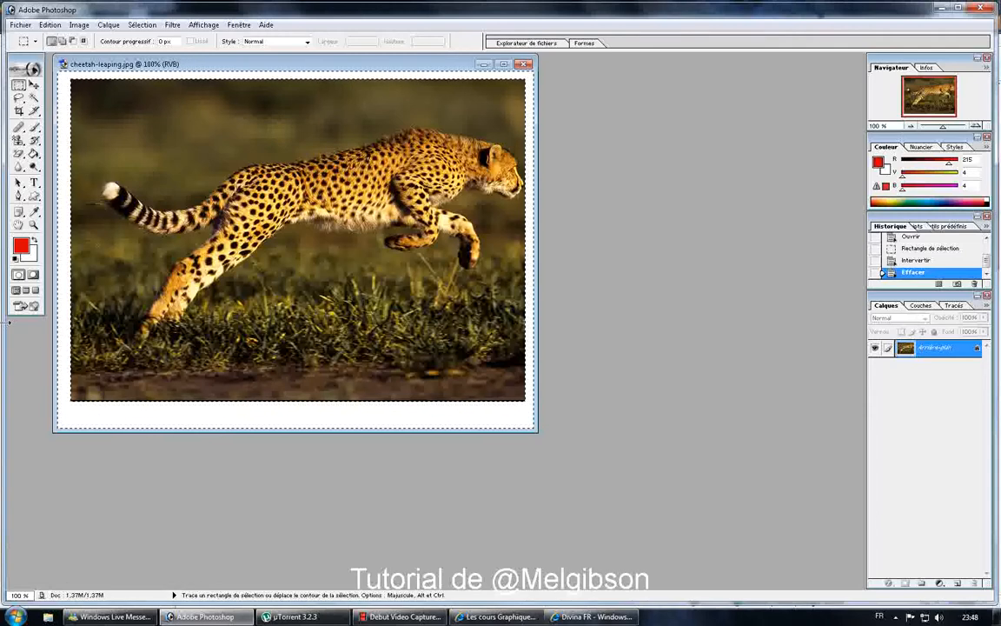
# Trace a closed Pen path in Paths mode around the cheetah's front half, from mid-belly over the back, head and front legs
pyautogui.click(18, 196)
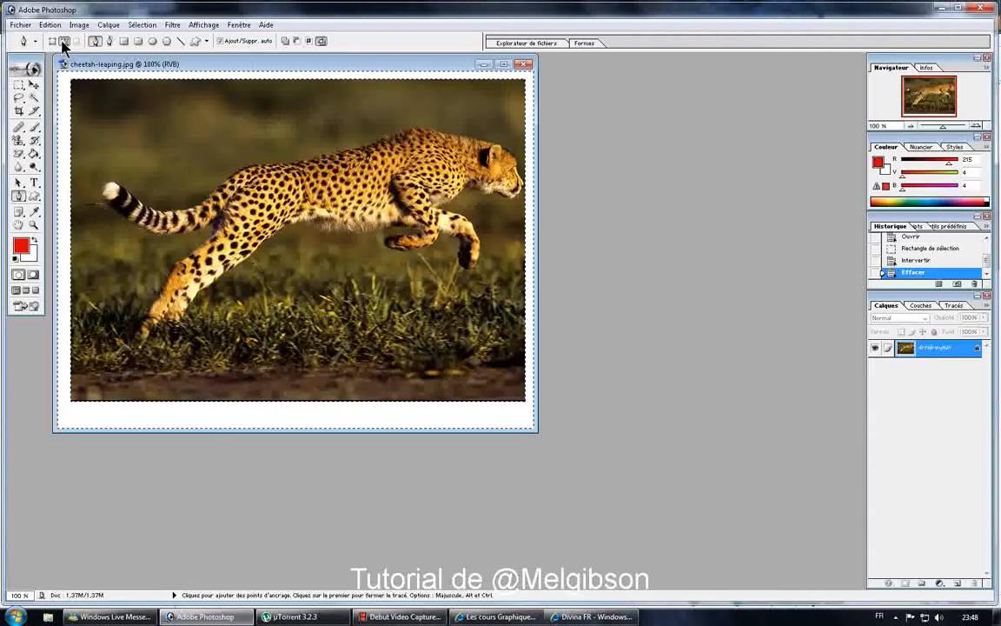
pyautogui.click(63, 43)
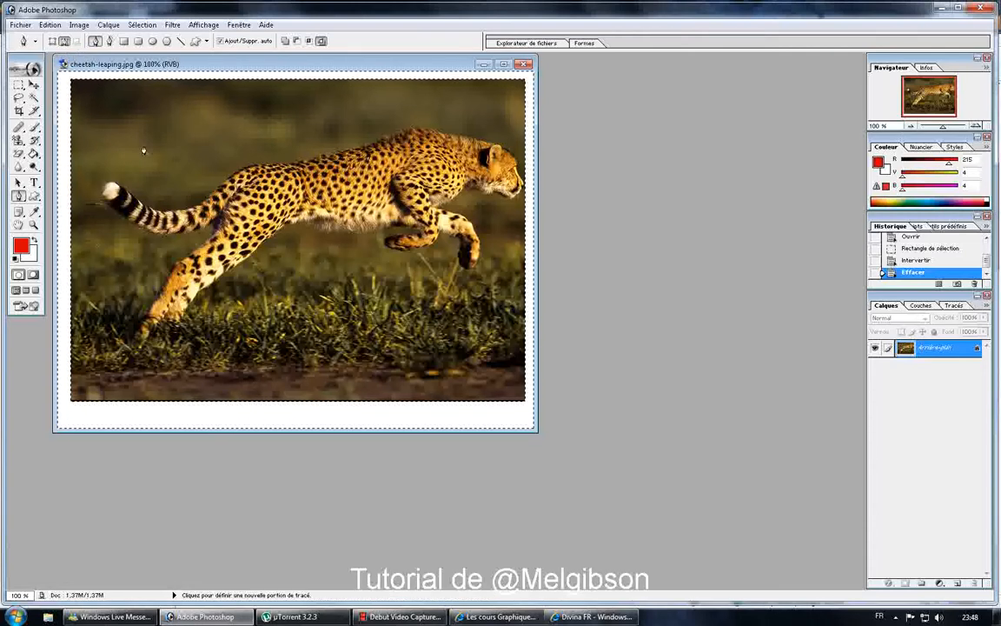
pyautogui.click(382, 218)
pyautogui.click(384, 201)
pyautogui.click(382, 182)
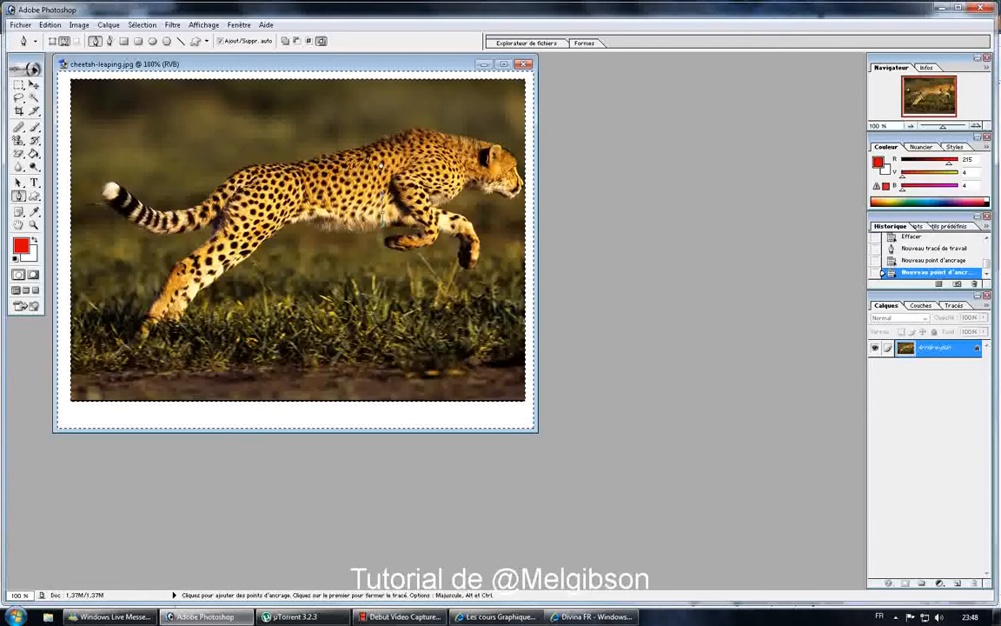
pyautogui.click(380, 162)
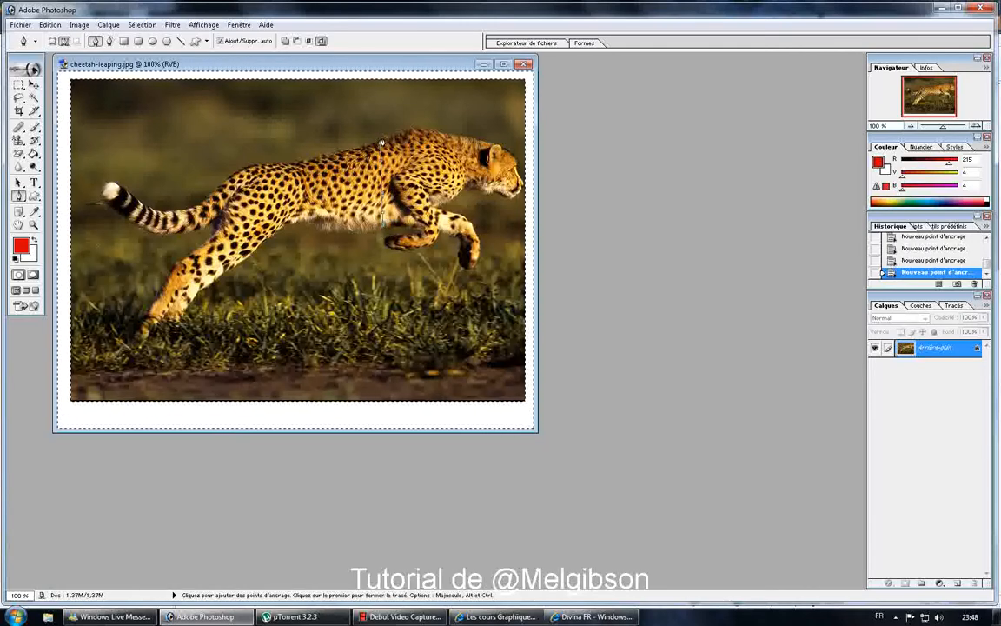
pyautogui.click(385, 139)
pyautogui.click(403, 130)
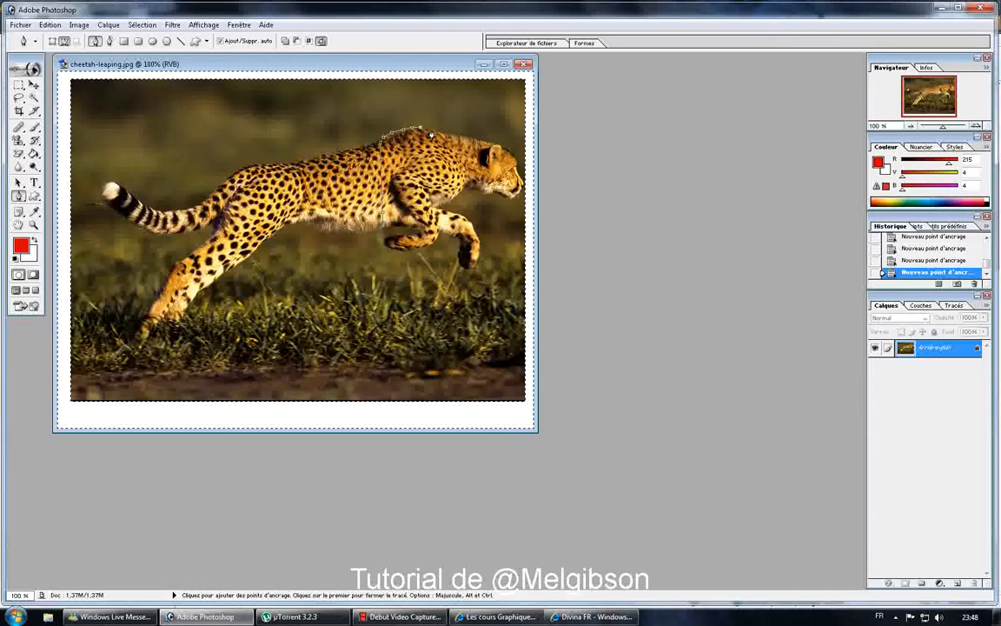
pyautogui.click(431, 133)
pyautogui.click(450, 134)
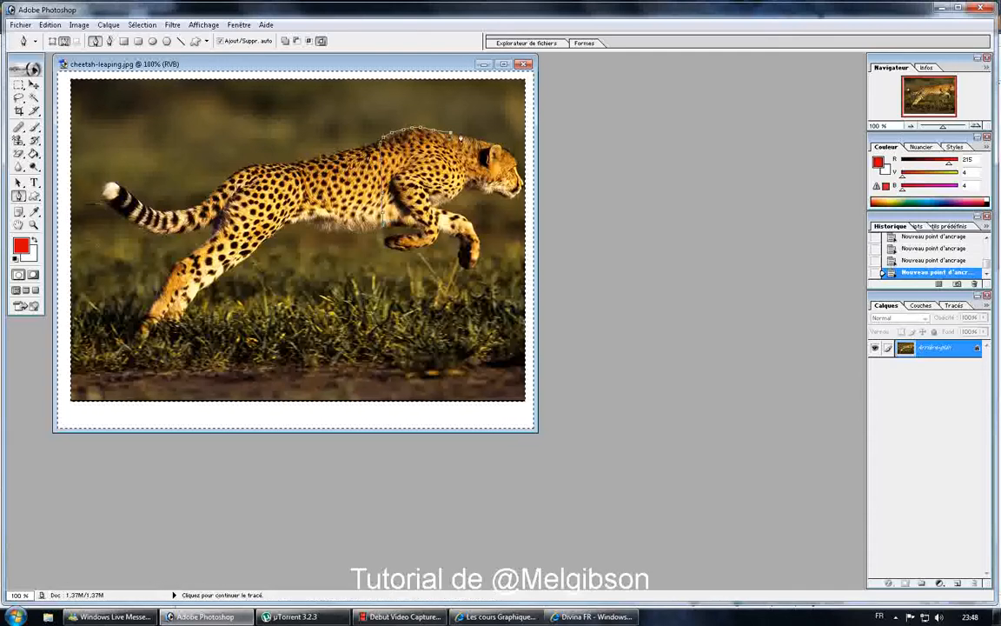
pyautogui.click(466, 138)
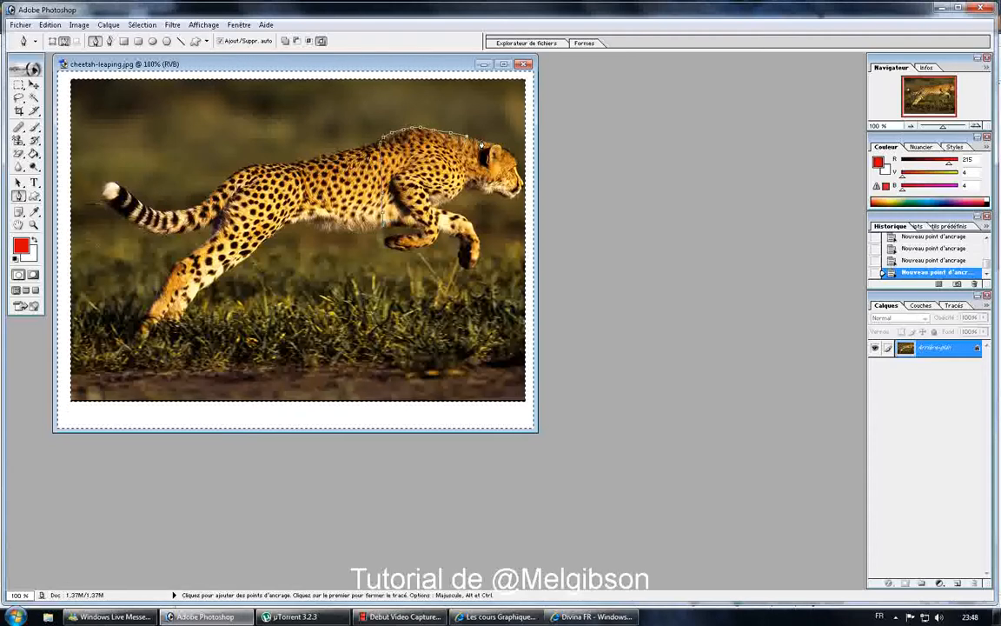
pyautogui.click(483, 143)
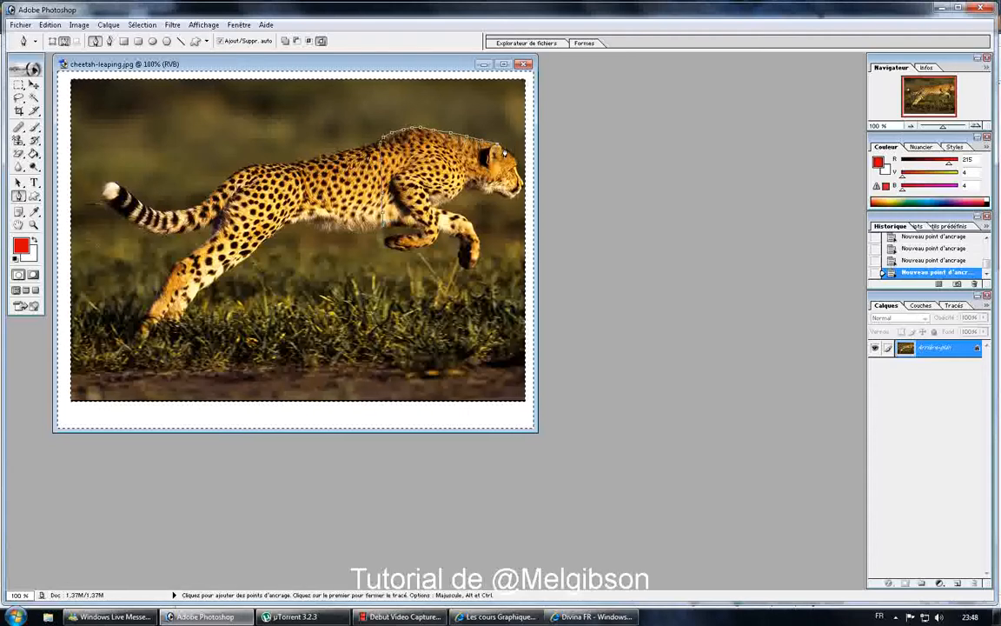
pyautogui.click(504, 149)
pyautogui.click(515, 157)
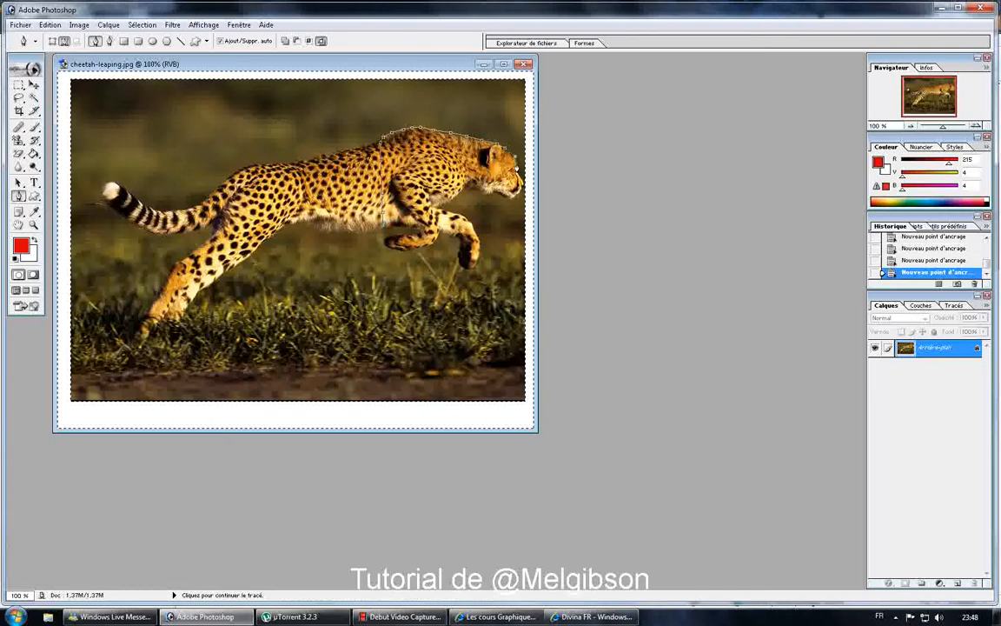
pyautogui.click(518, 165)
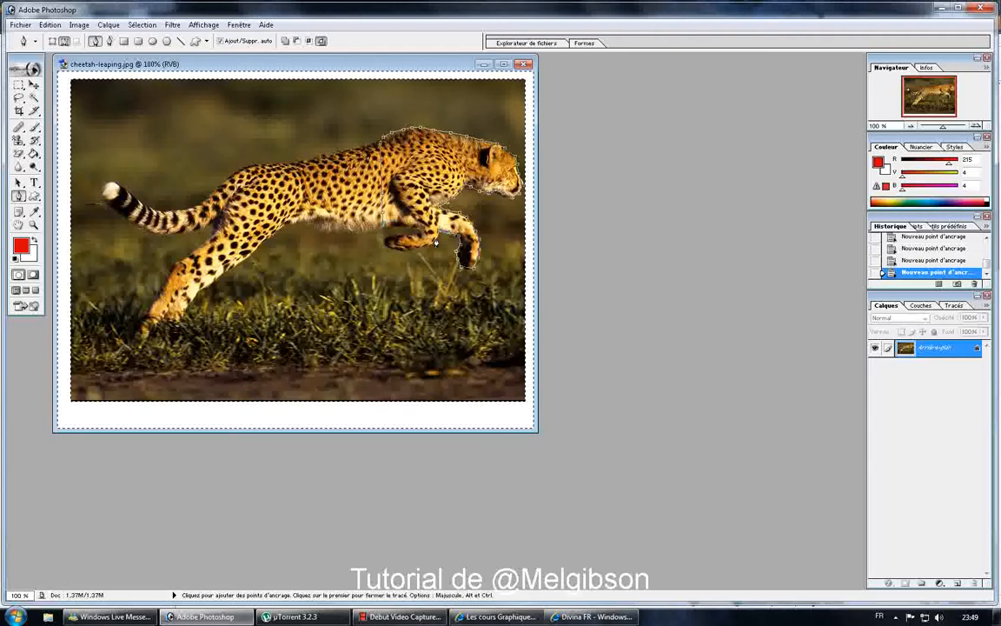
pyautogui.click(382, 231)
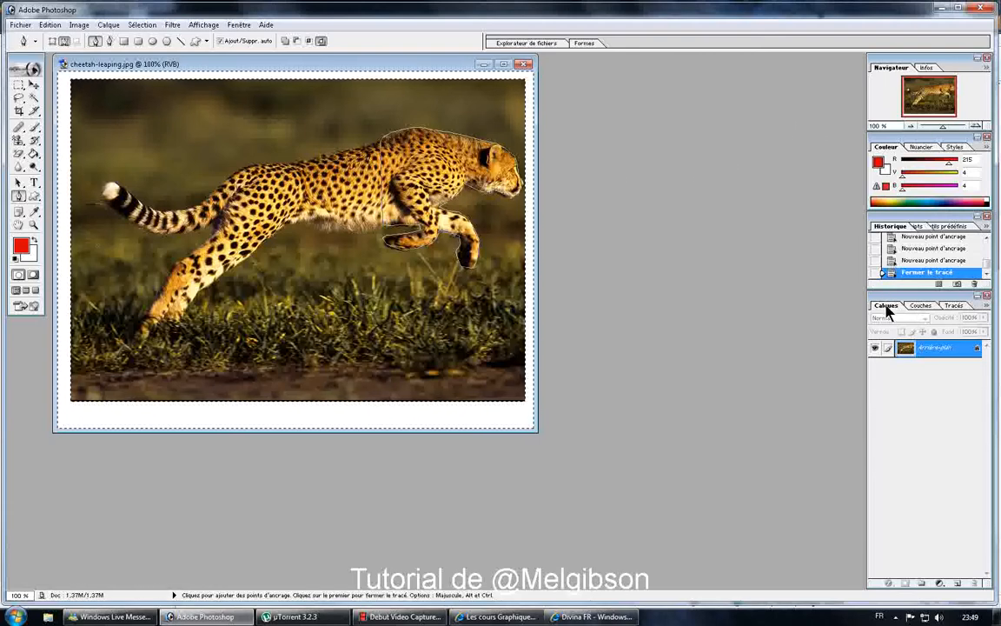
# Load the work path as a selection and copy the cheetah's front half onto a new layer
pyautogui.click(954, 306)
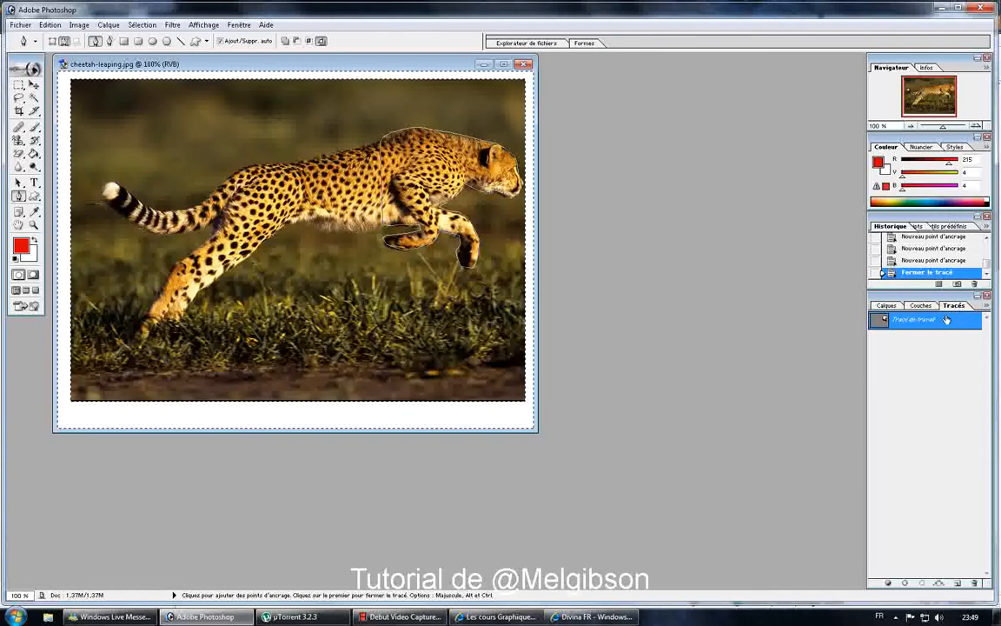
pyautogui.press('ctrl')
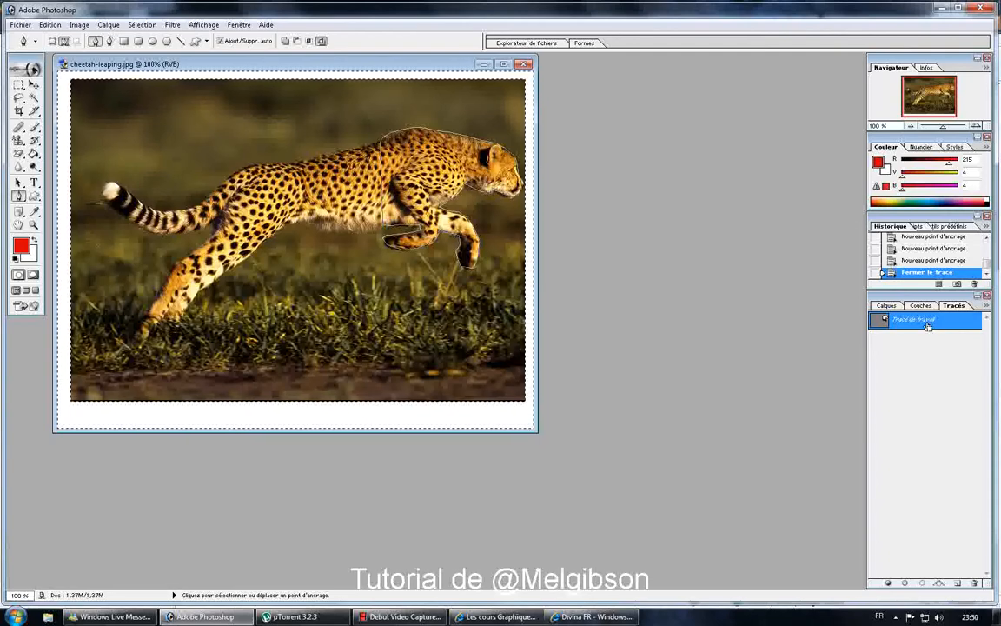
pyautogui.keyDown('ctrl'); pyautogui.click(924, 323); pyautogui.keyUp('ctrl')
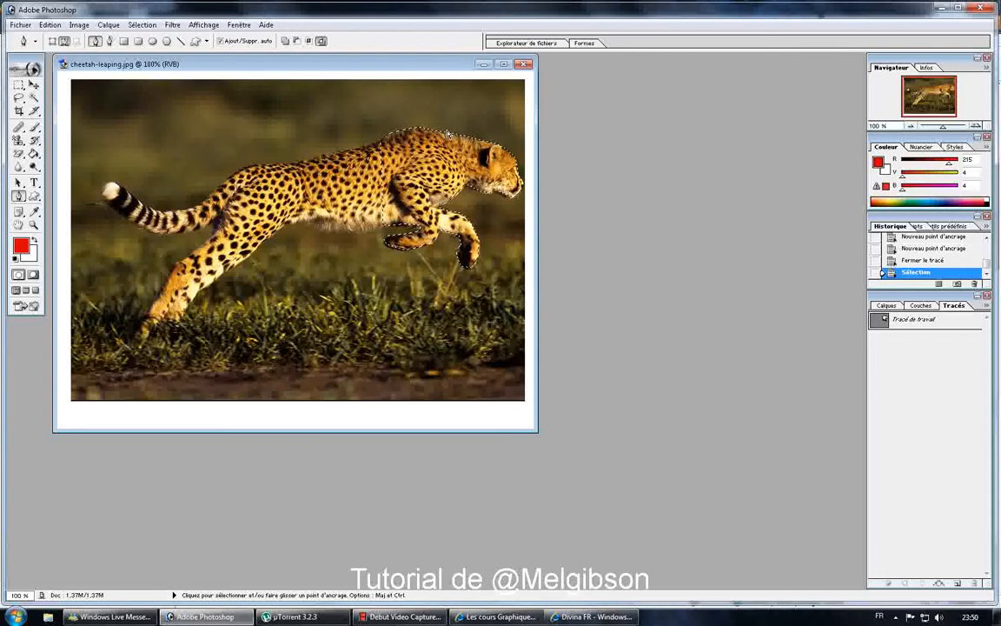
pyautogui.hotkey('ctrl', 'c')
pyautogui.hotkey('ctrl', 'v')
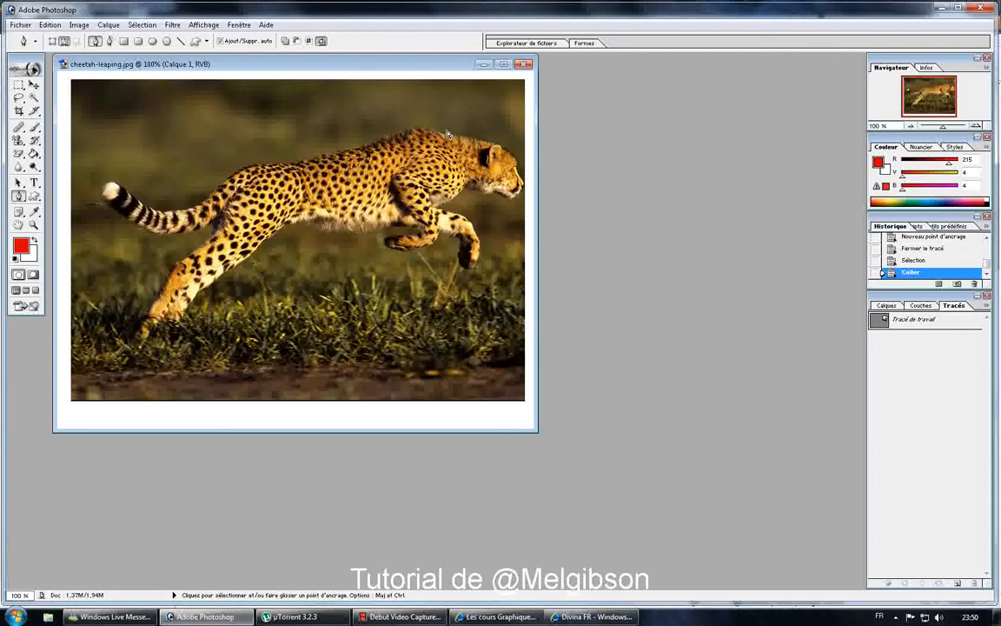
# On the Arrière-plan layer, clear a rectangular area behind the cheetah's head and front legs, including the photo's right edge, and deselect
pyautogui.click(34, 84)
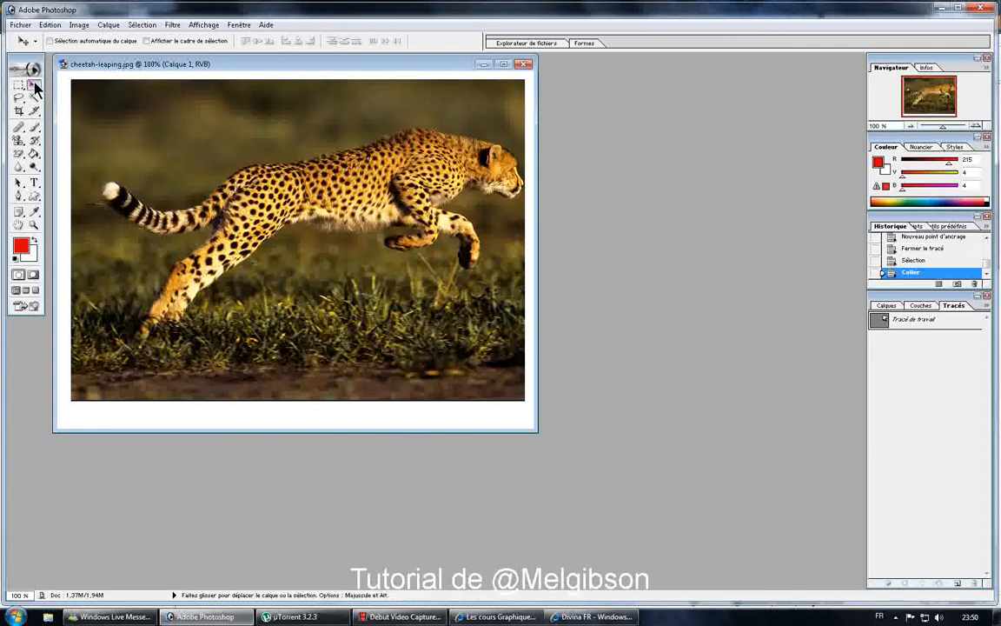
pyautogui.rightClick(126, 103)
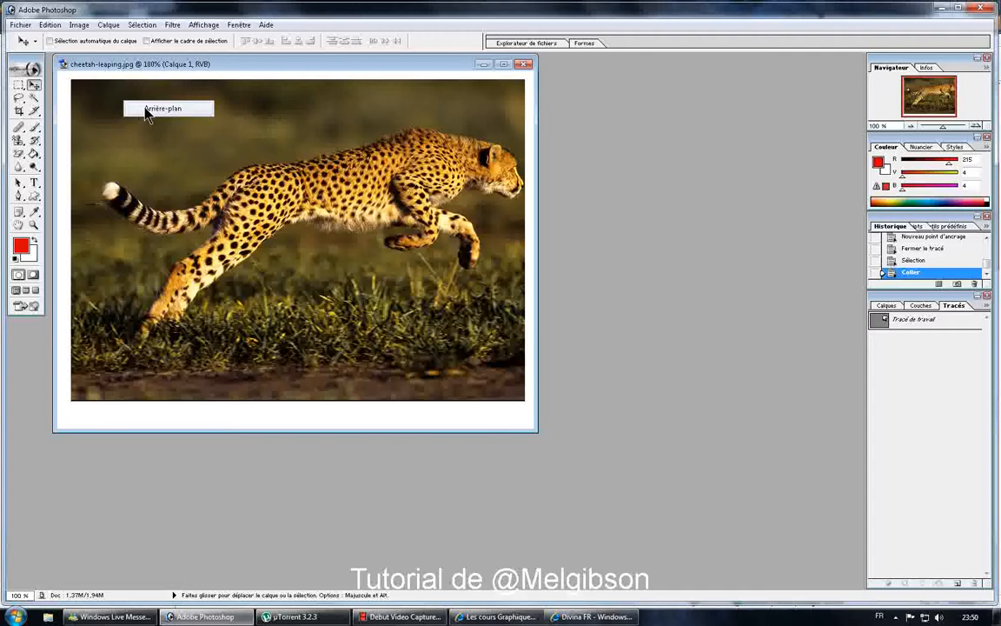
pyautogui.click(147, 110)
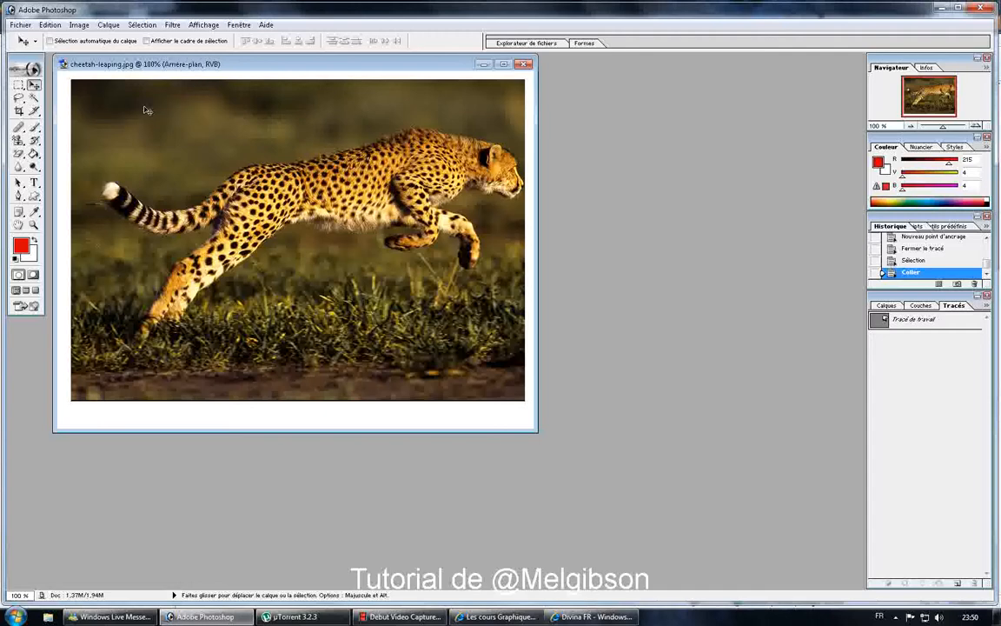
pyautogui.click(19, 85)
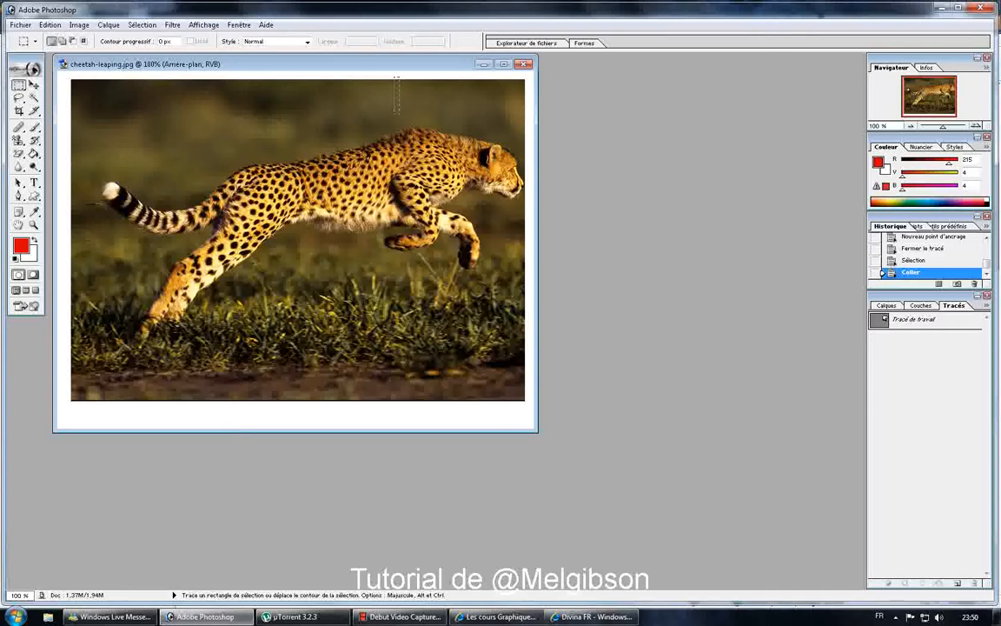
pyautogui.moveTo(432, 269); pyautogui.dragTo(532, 415)
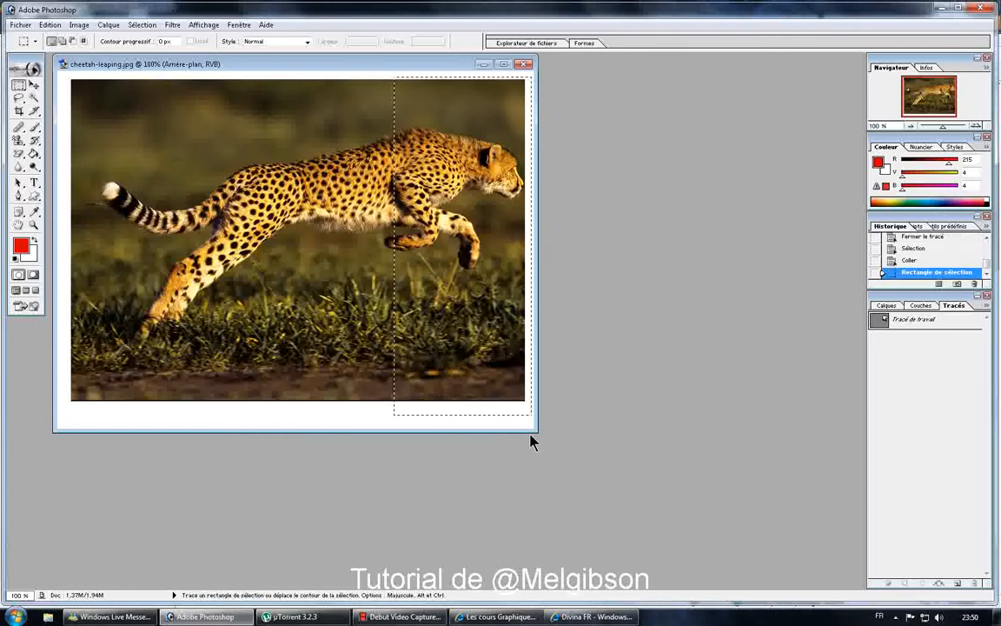
pyautogui.press('Delete')
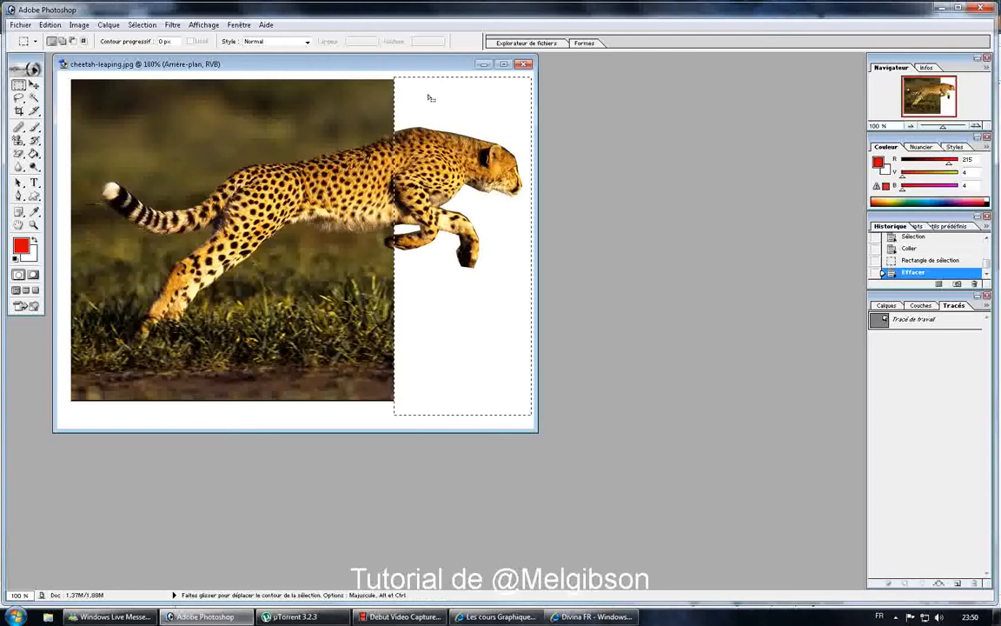
pyautogui.click(144, 25)
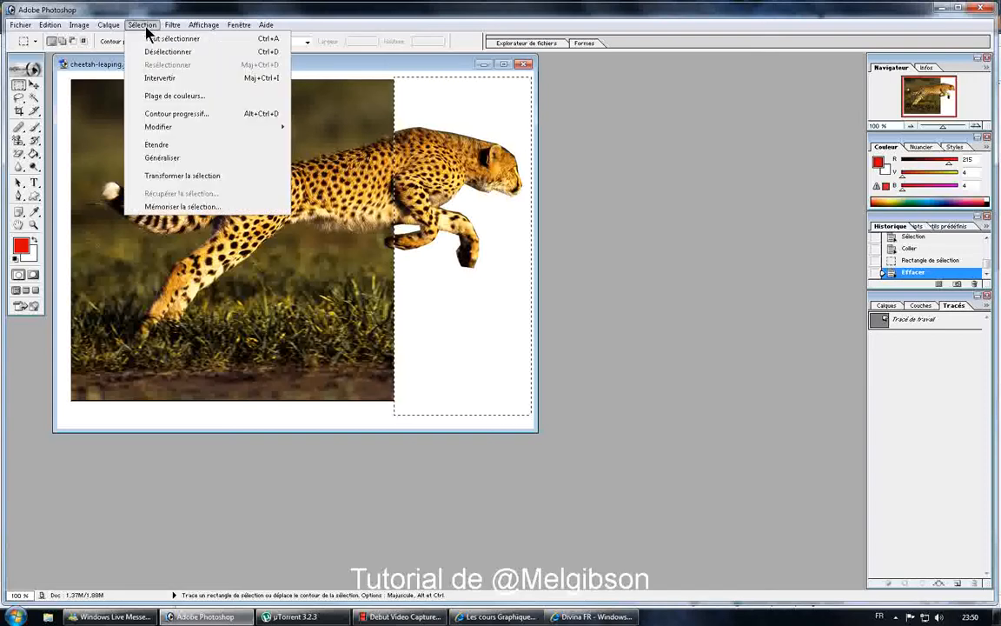
pyautogui.click(152, 53)
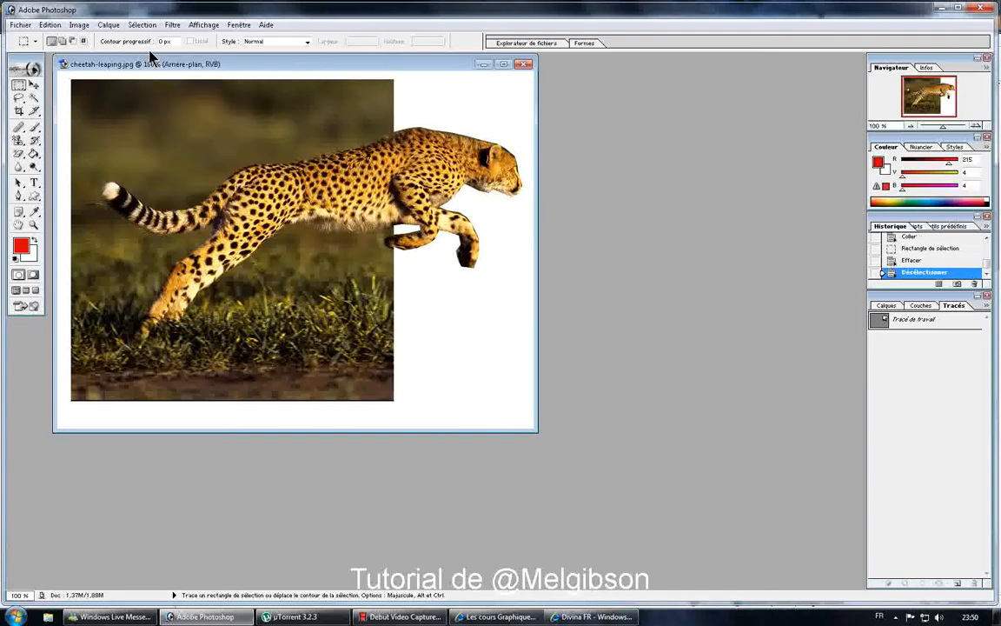
# Erase the white area around the photo to transparency with the Magic Eraser at tolerance 32
pyautogui.click(33, 86)
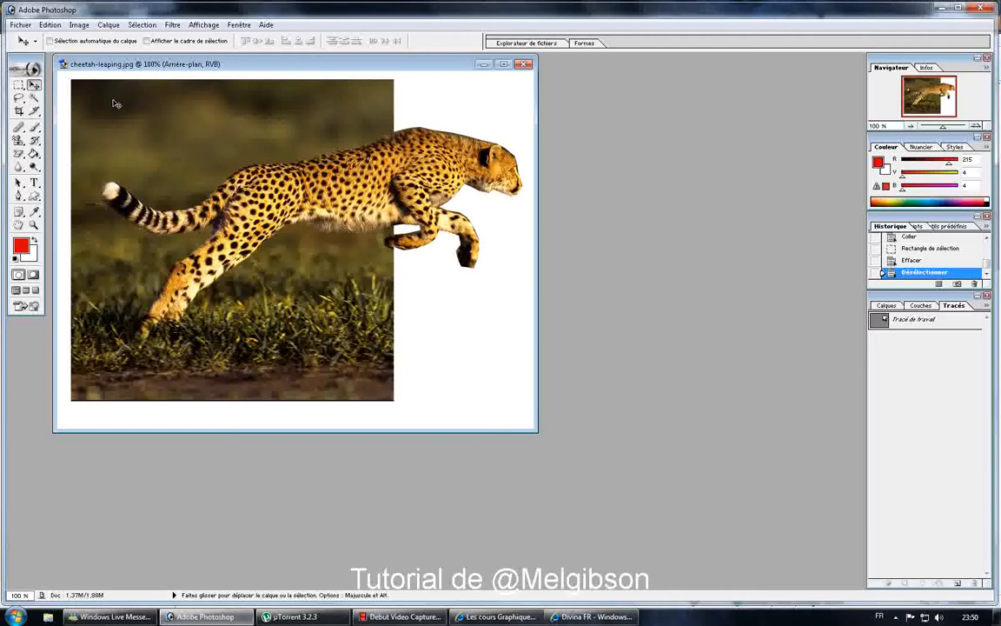
pyautogui.click(22, 157)
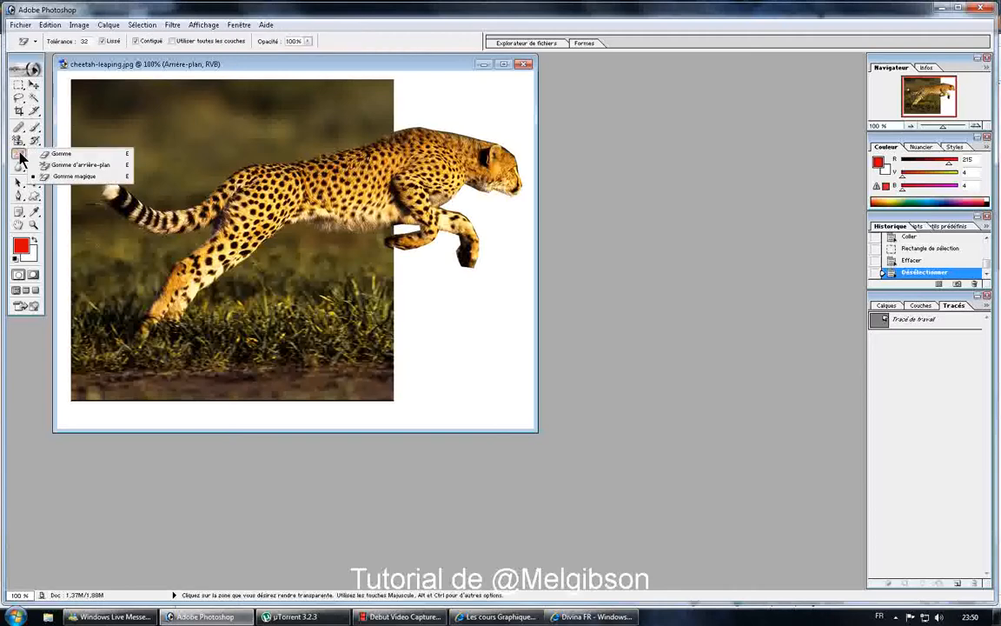
pyautogui.click(66, 177)
pyautogui.click(67, 157)
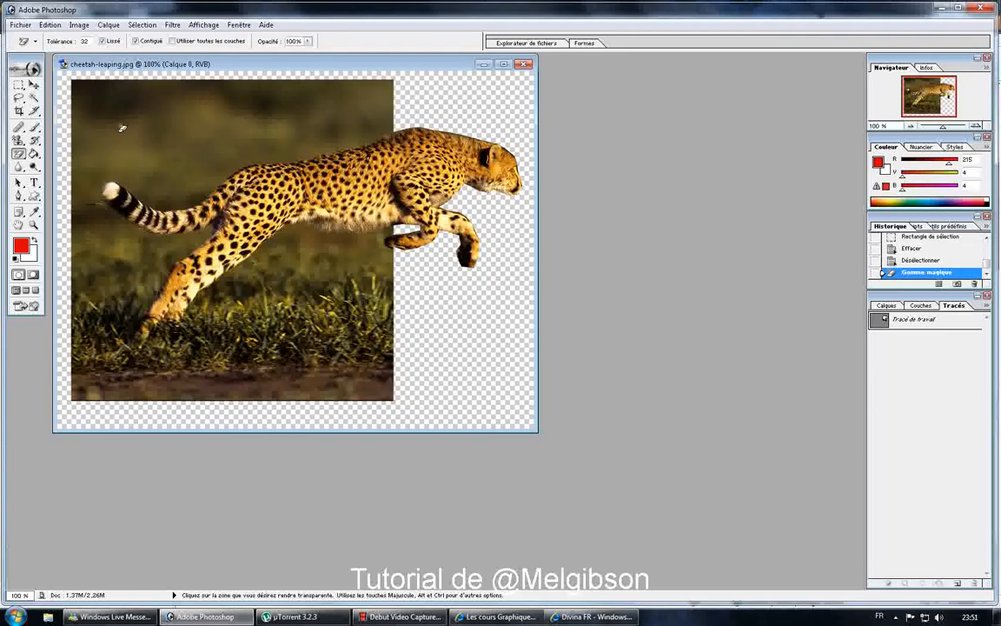
# Add a drop shadow to Calque 0 with 64% opacity, 15 px distance, 18% spread and a greatly increased size
pyautogui.click(34, 86)
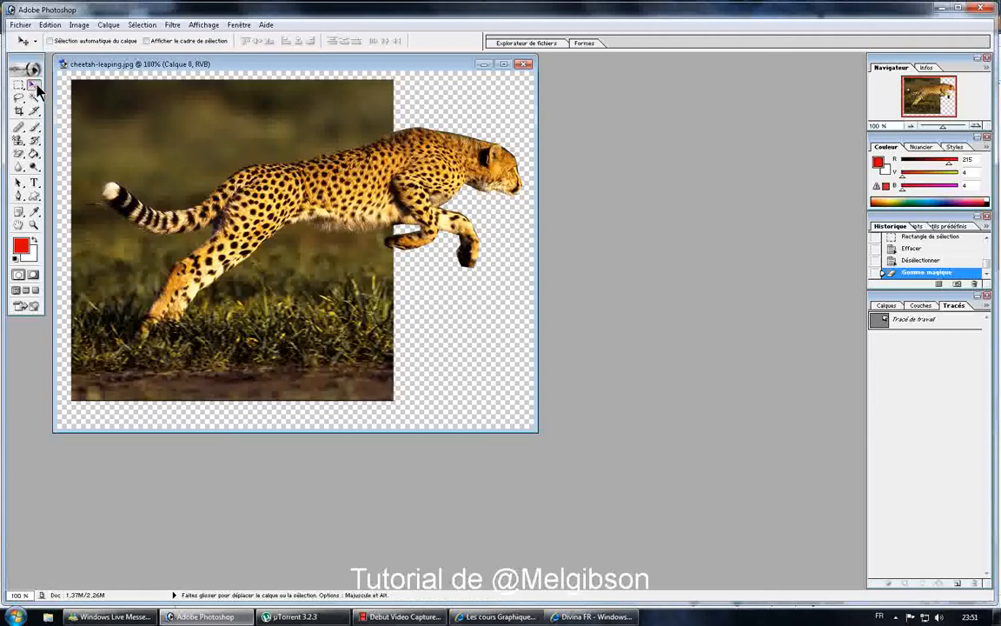
pyautogui.rightClick(152, 118)
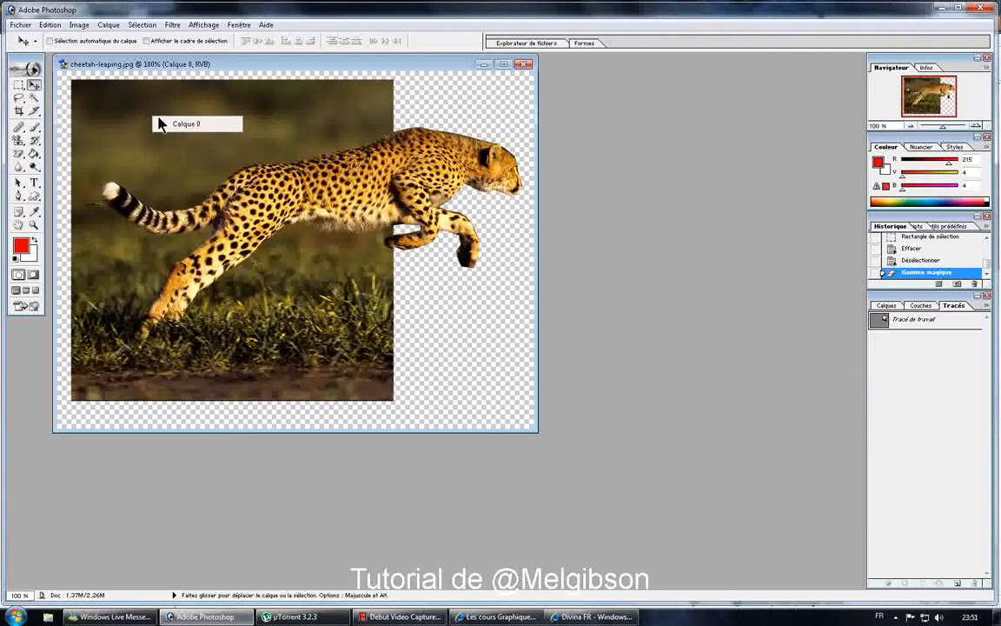
pyautogui.click(172, 123)
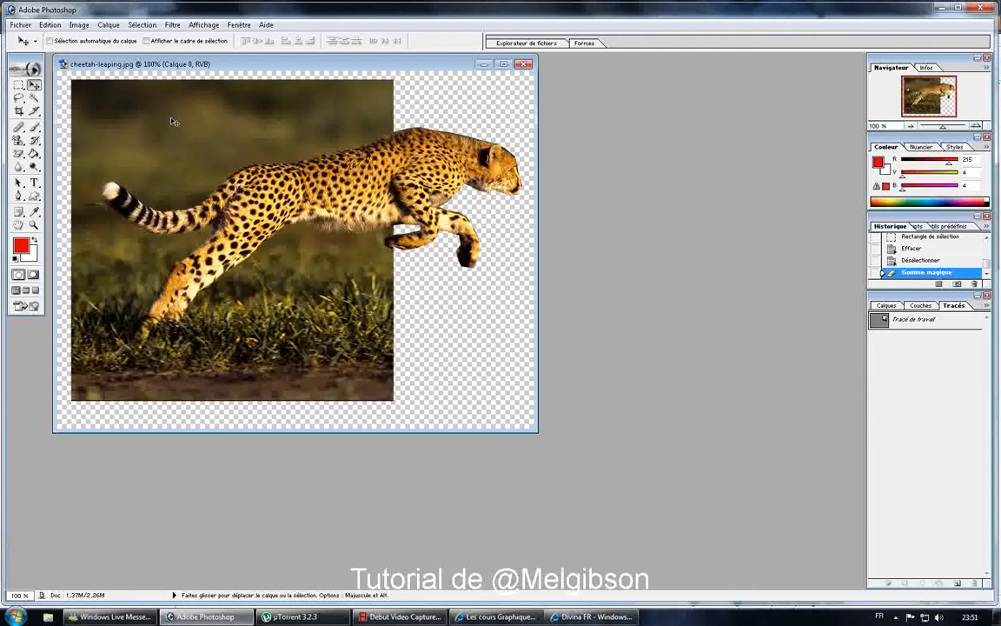
pyautogui.click(108, 26)
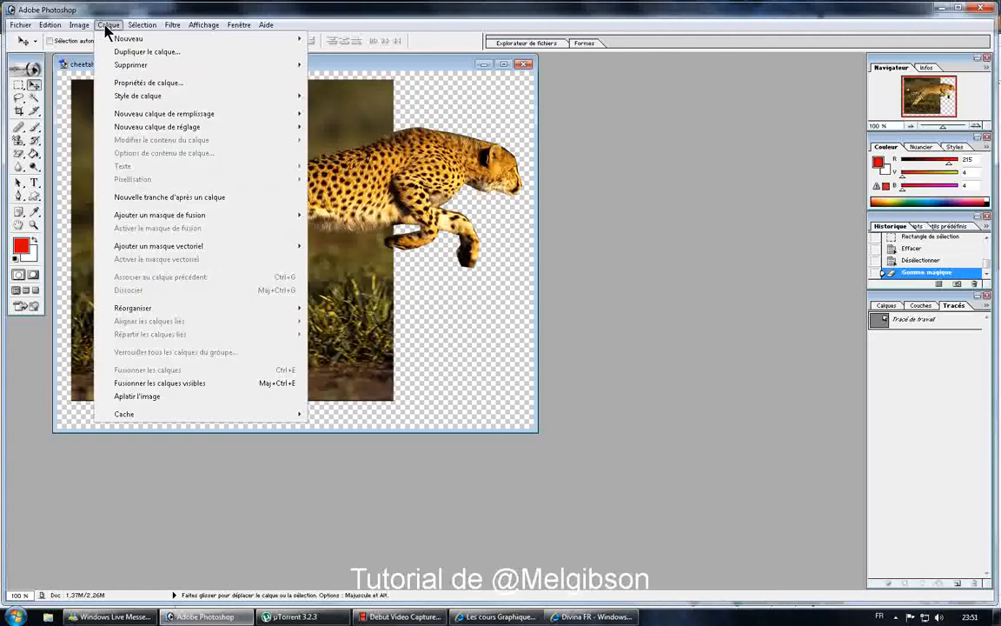
pyautogui.moveTo(128, 96)
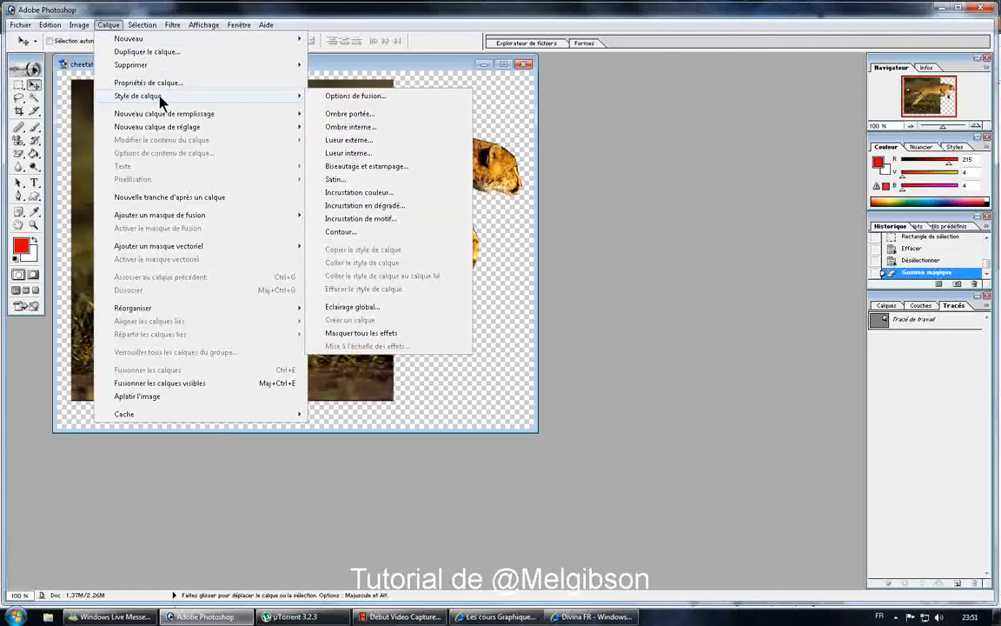
pyautogui.click(353, 116)
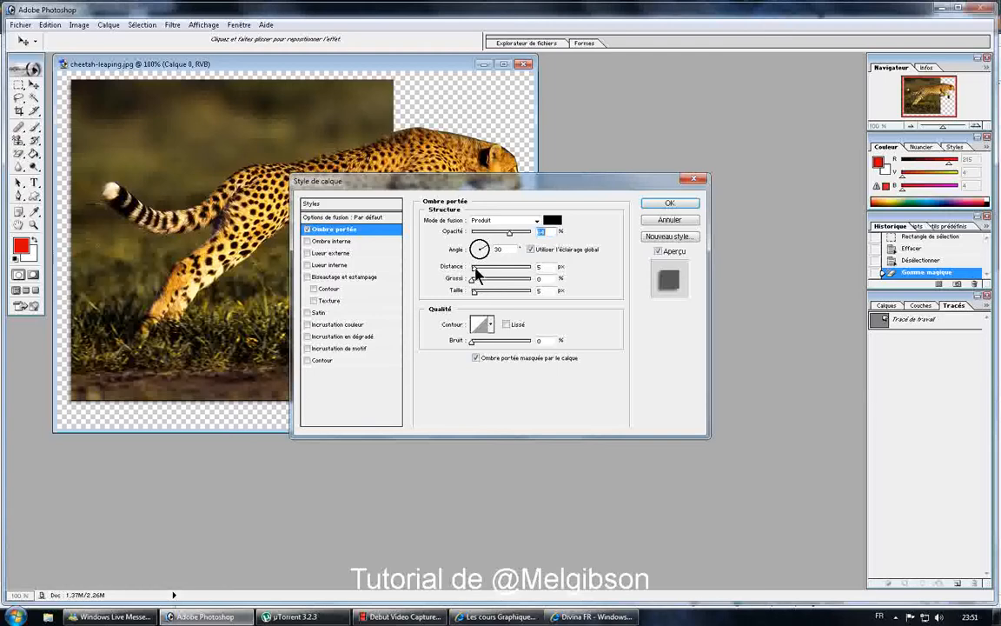
pyautogui.moveTo(476, 268); pyautogui.dragTo(510, 294)
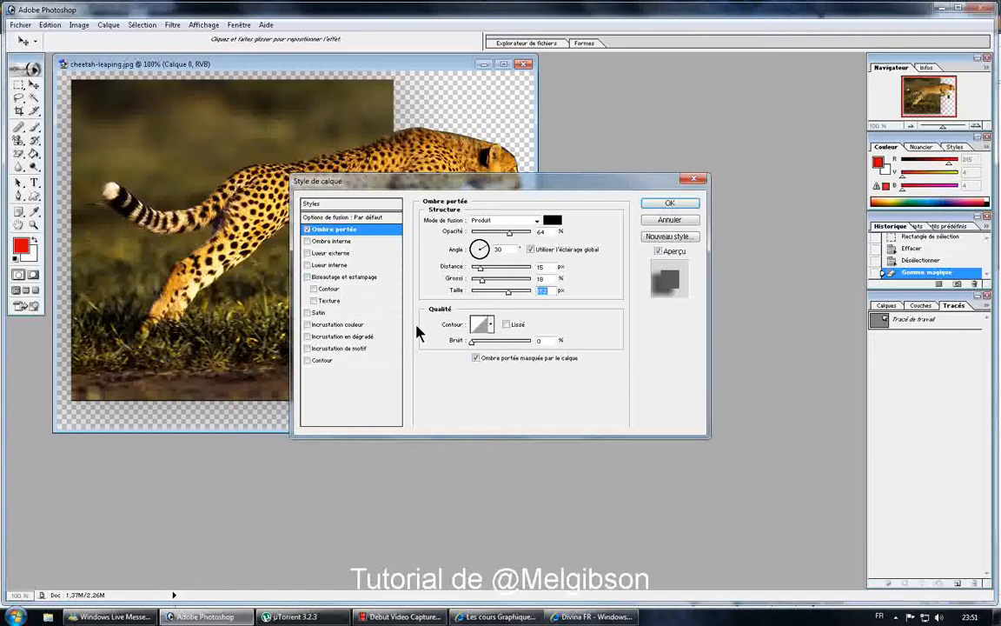
# Add an 8 px outside stroke to Calque 0 at about 75% opacity in light grey DBD5D5 and apply the layer style
pyautogui.click(320, 362)
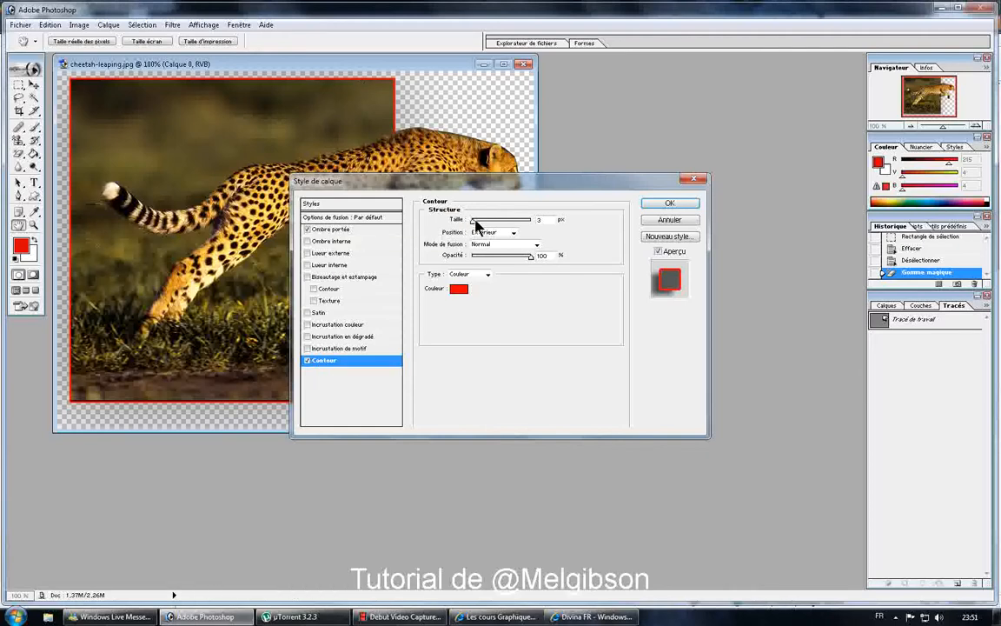
pyautogui.moveTo(475, 221)
pyautogui.mouseDown()
pyautogui.moveTo(484, 225)
pyautogui.moveTo(475, 222)
pyautogui.mouseUp()
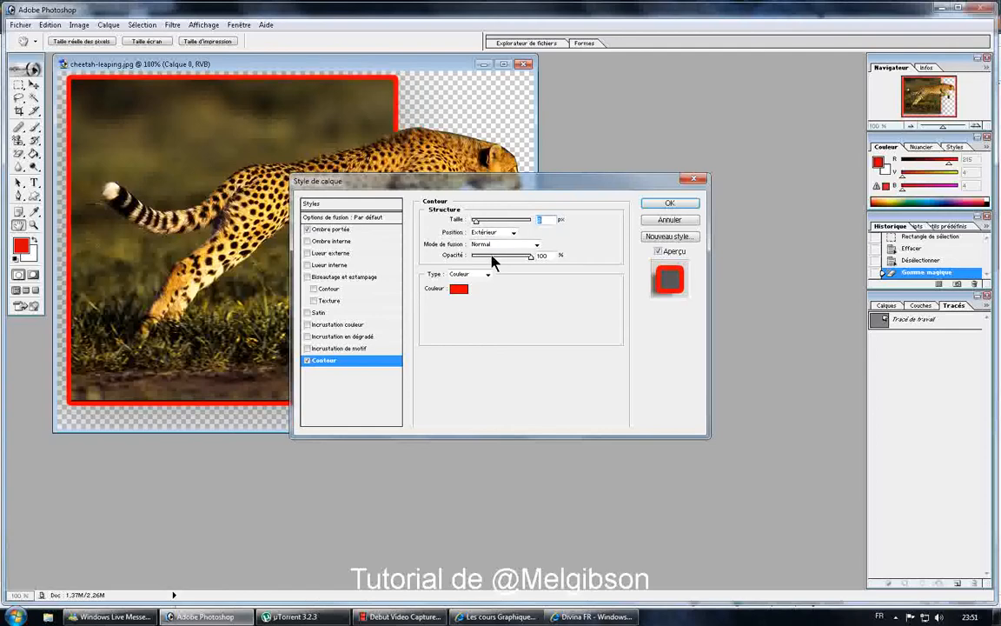
pyautogui.moveTo(497, 263); pyautogui.dragTo(516, 263)
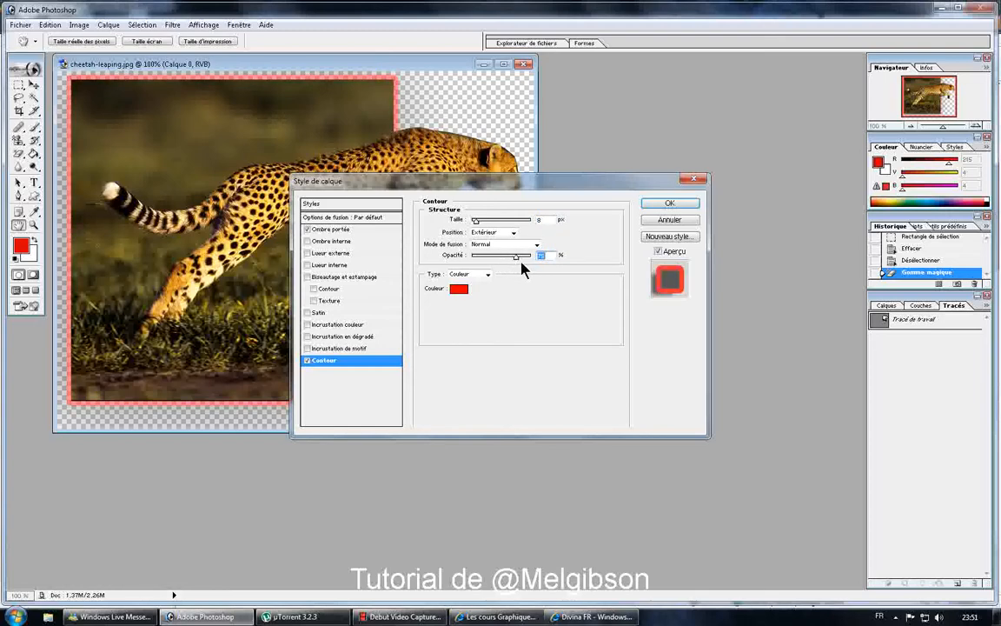
pyautogui.click(459, 289)
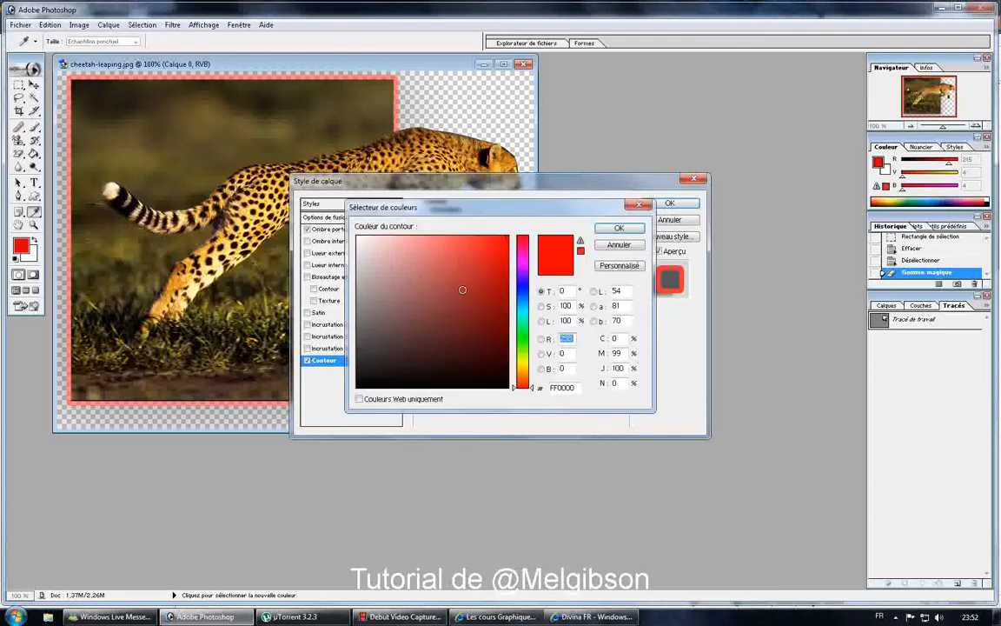
pyautogui.click(361, 257)
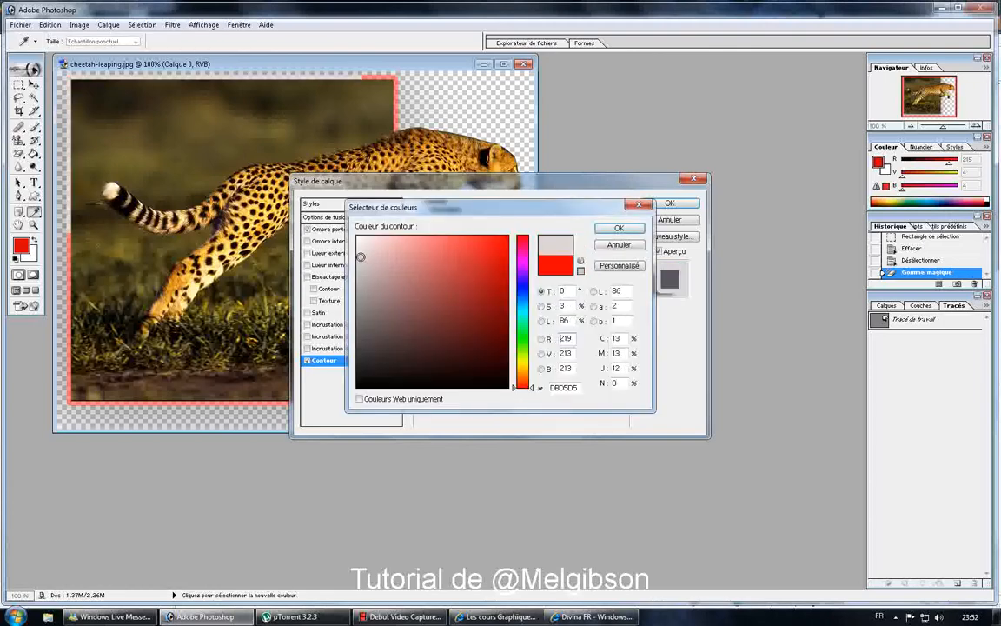
pyautogui.click(622, 226)
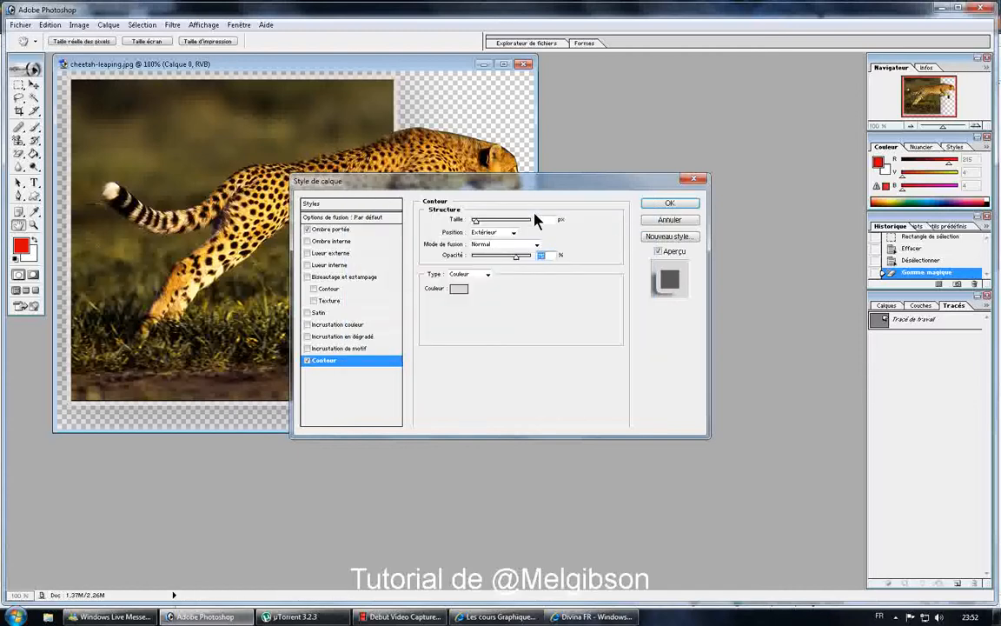
pyautogui.click(659, 205)
# Add a drop shadow to the cheetah's front-half layer with 85% opacity, 5 px distance, 59 px size and an increased spread
pyautogui.press('v')
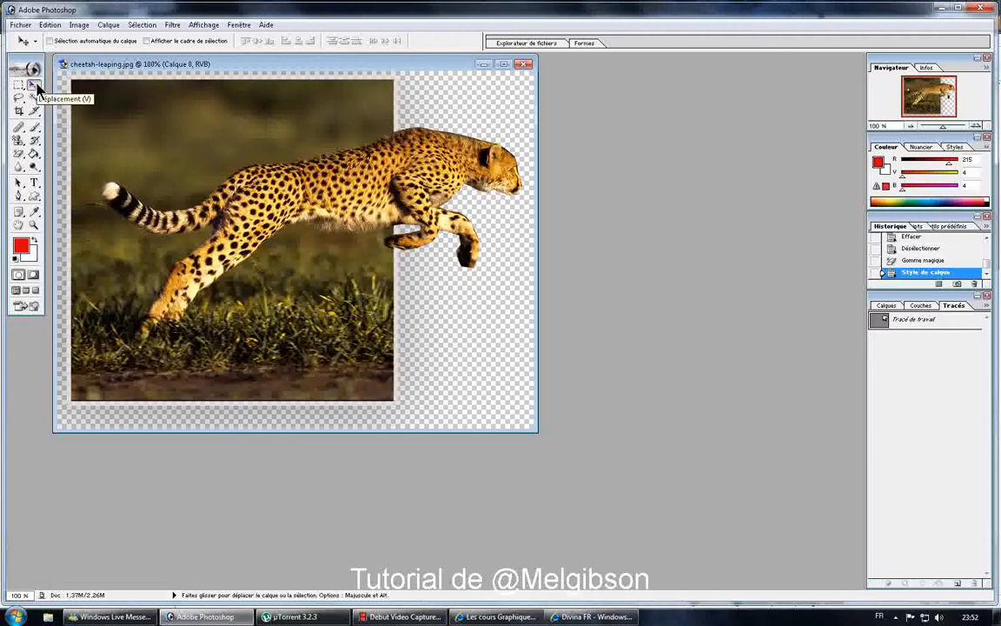
pyautogui.rightClick(451, 173)
pyautogui.click(475, 180)
pyautogui.click(105, 25)
pyautogui.moveTo(134, 95)
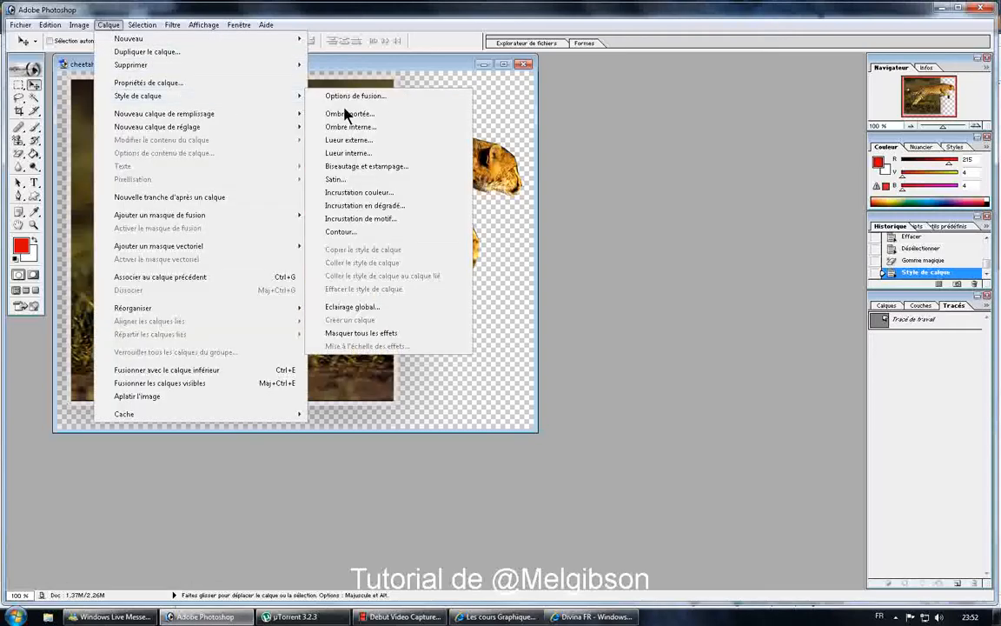
pyautogui.click(376, 114)
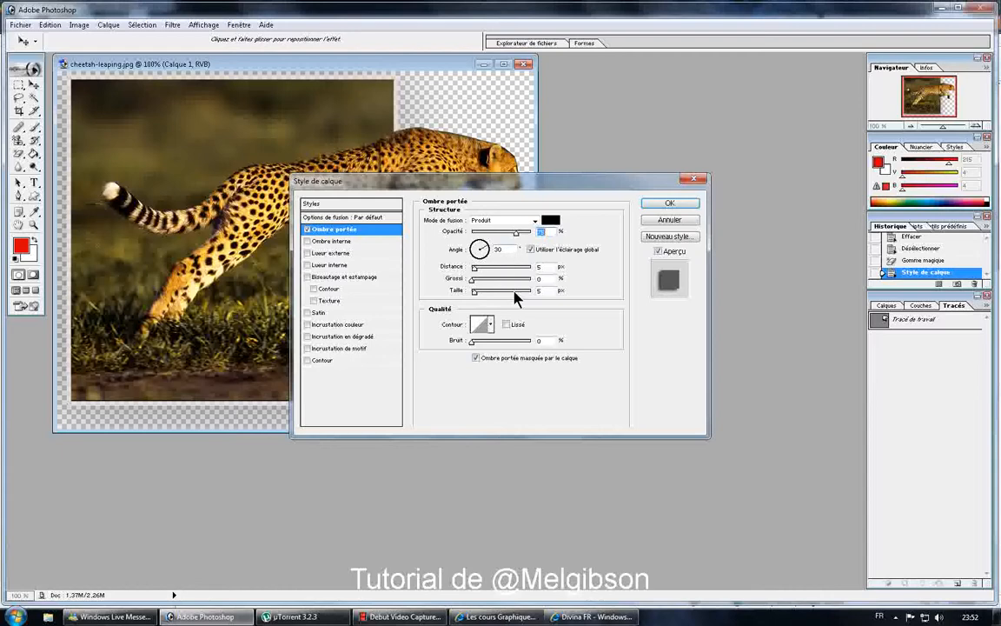
pyautogui.moveTo(478, 292); pyautogui.dragTo(488, 294)
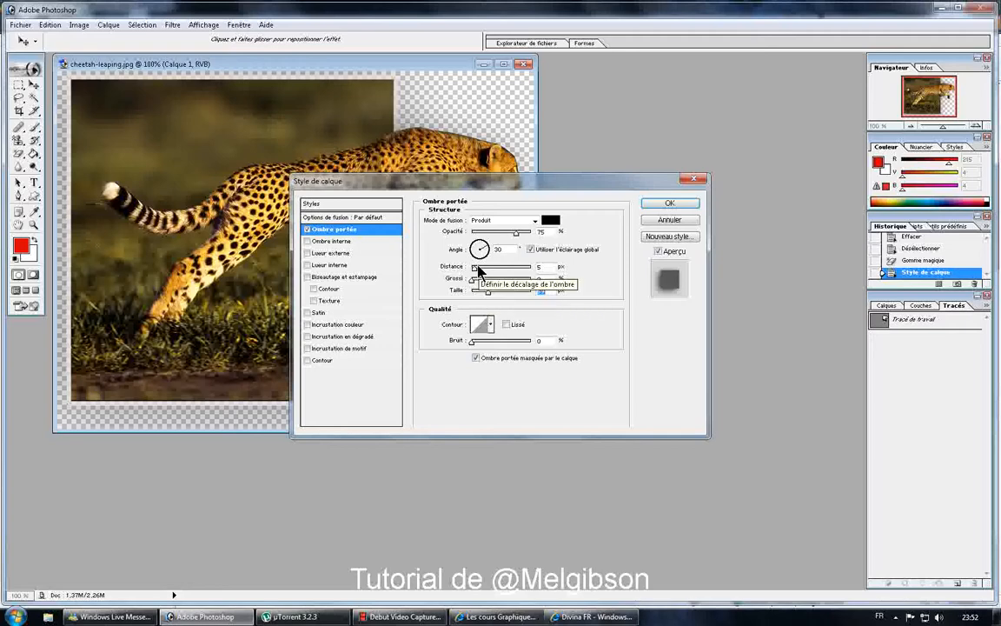
pyautogui.moveTo(517, 232); pyautogui.dragTo(522, 233)
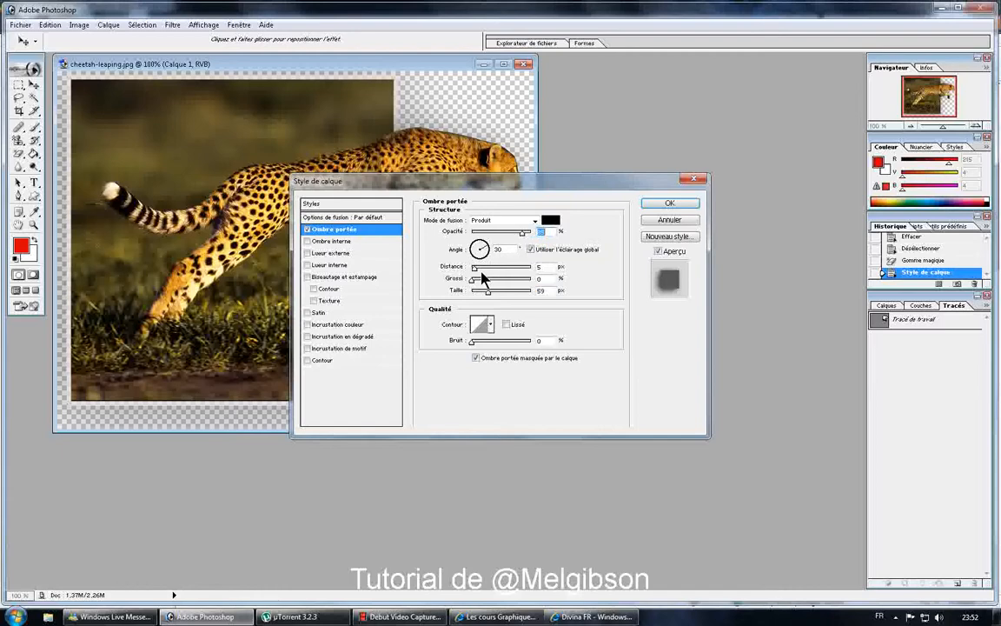
pyautogui.moveTo(474, 279); pyautogui.dragTo(498, 287)
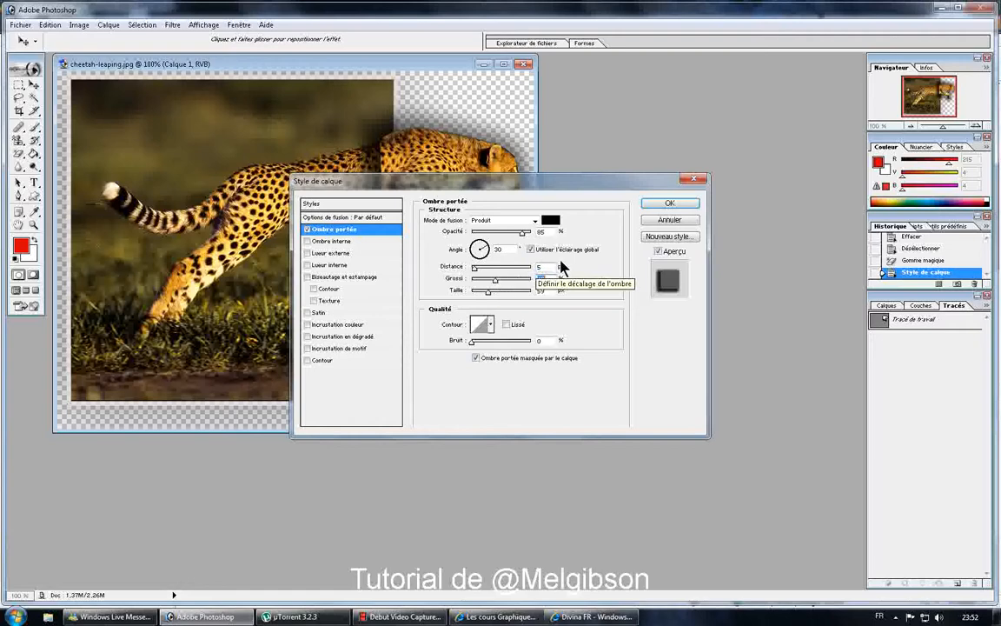
pyautogui.click(677, 204)
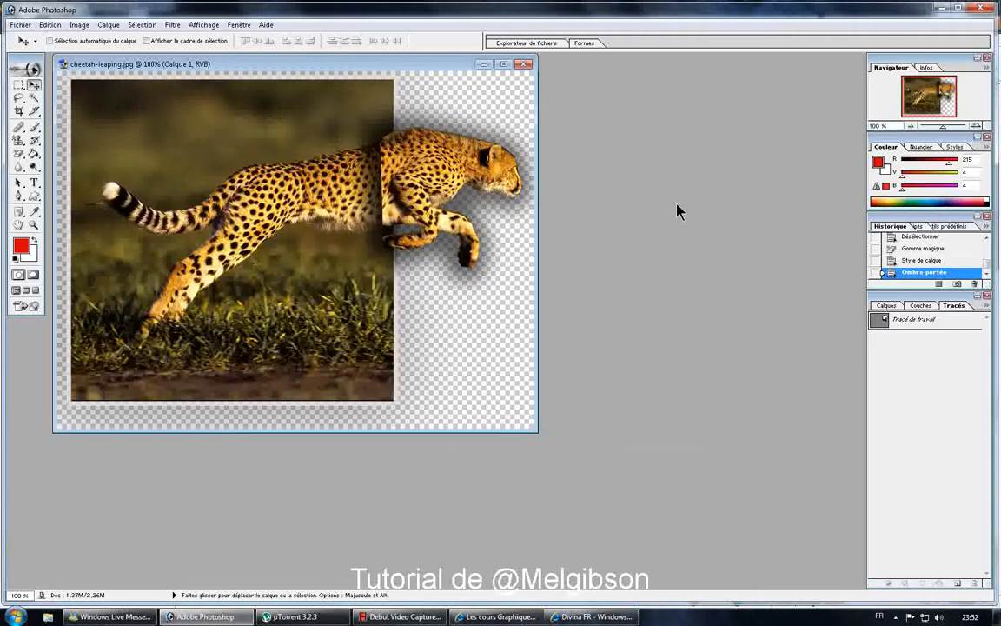
# Shift the cheetah's front-half layer slightly right and up so its cut edge meets the photo's right edge
pyautogui.rightClick(394, 194)
pyautogui.click(410, 200)
pyautogui.moveTo(411, 201)
pyautogui.mouseDown()
pyautogui.moveTo(432, 199)
pyautogui.moveTo(422, 195)
pyautogui.mouseUp()
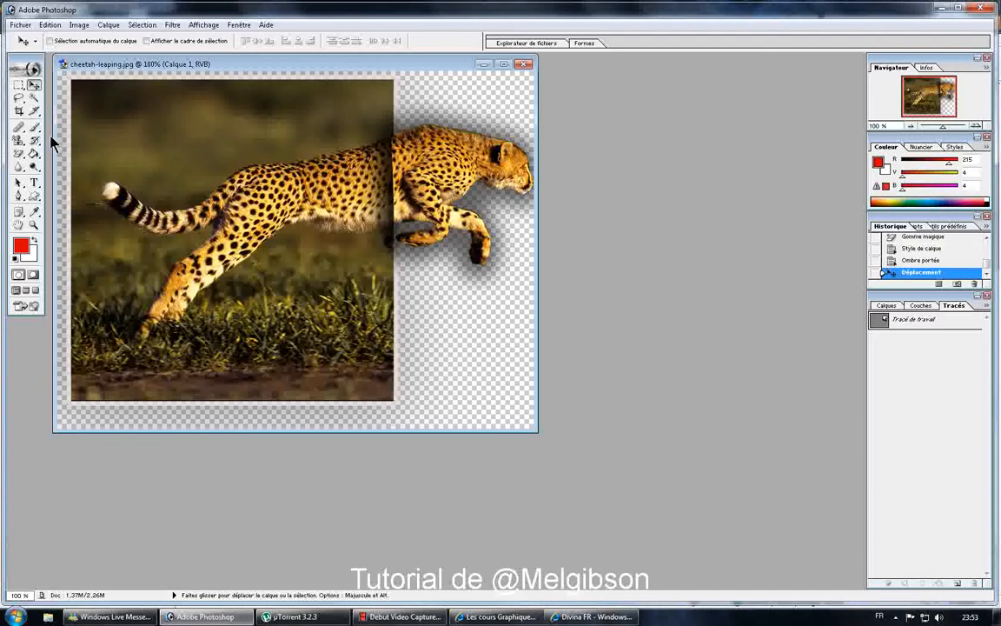
# Erase along the front half's cut edge with a 34 px Eraser at 46% opacity, undoing the last stroke
pyautogui.moveTo(22, 151); pyautogui.dragTo(62, 155)
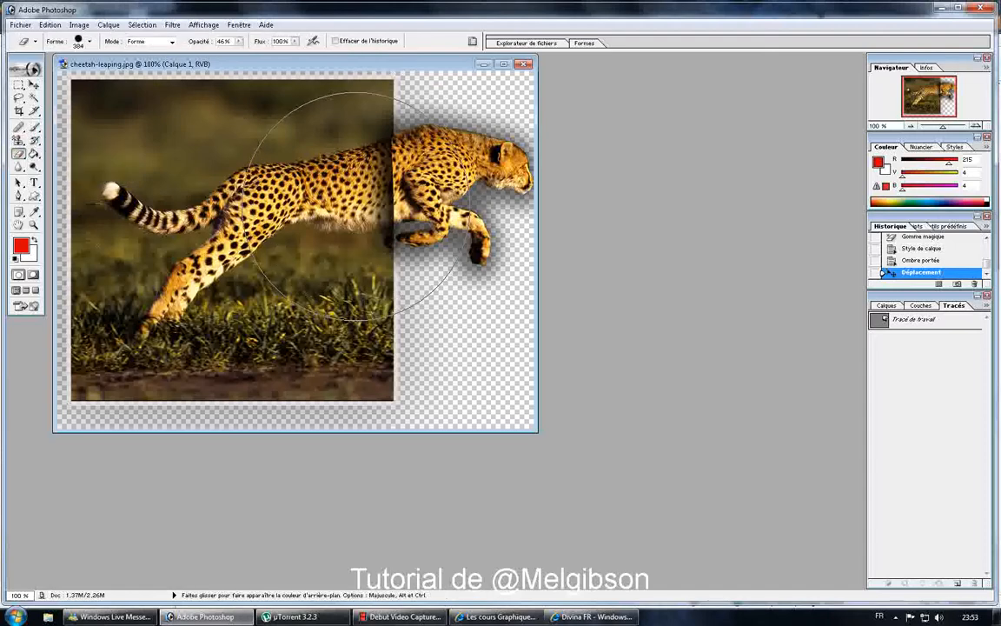
pyautogui.click(89, 42)
pyautogui.moveTo(37, 73); pyautogui.dragTo(35, 72)
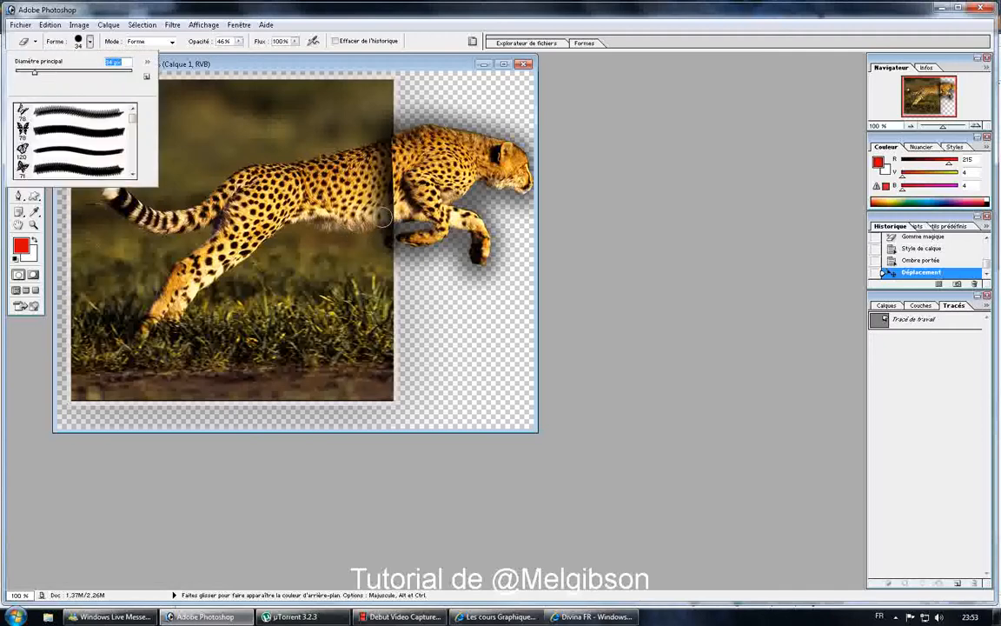
pyautogui.moveTo(381, 223)
pyautogui.mouseDown()
pyautogui.moveTo(382, 141)
pyautogui.moveTo(386, 227)
pyautogui.moveTo(382, 126)
pyautogui.mouseUp()
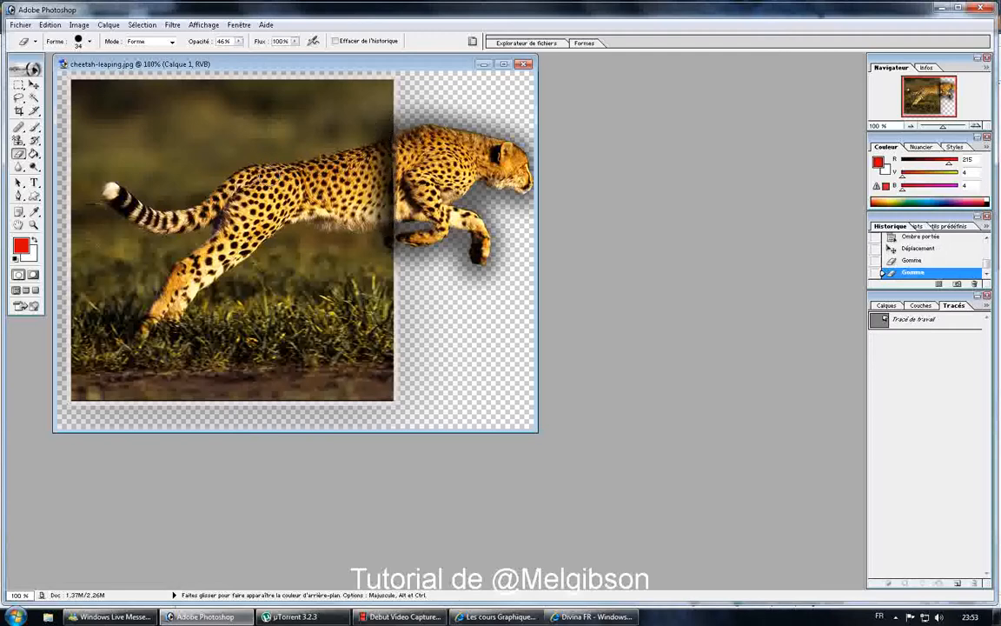
pyautogui.press('ctrl')
pyautogui.hotkey('ctrl', 'z')
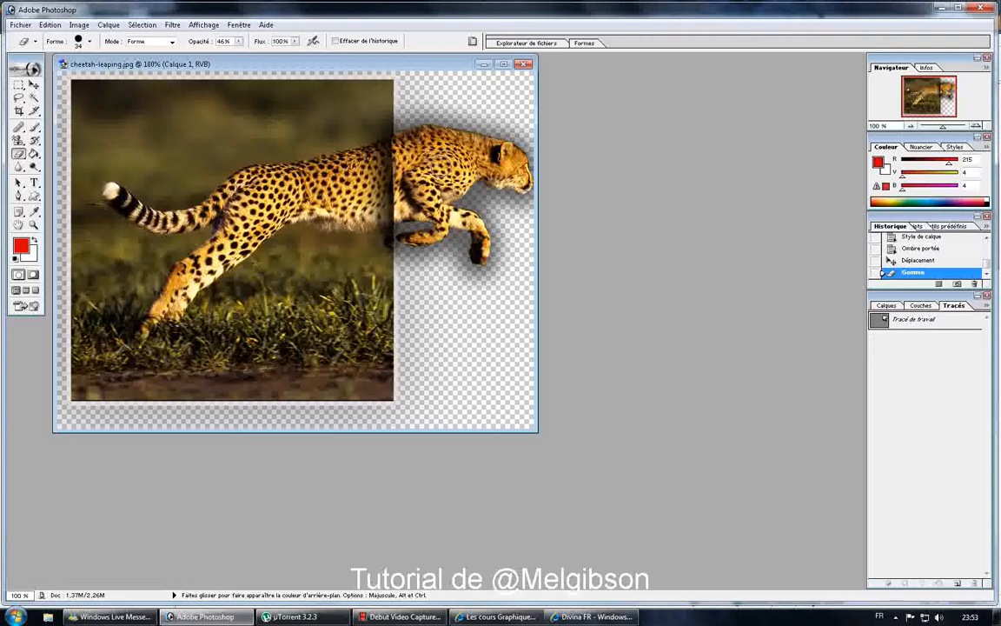
# Merge the visible layers into a single layer
pyautogui.press('ctrl')
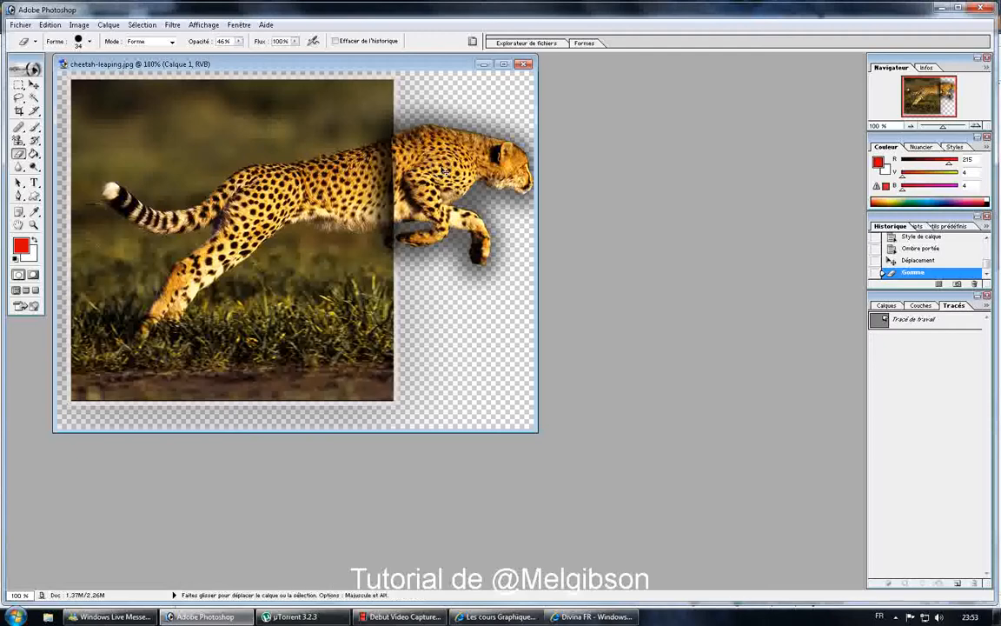
pyautogui.press('shift')
pyautogui.hotkey('ctrl', 'shift', 'e')
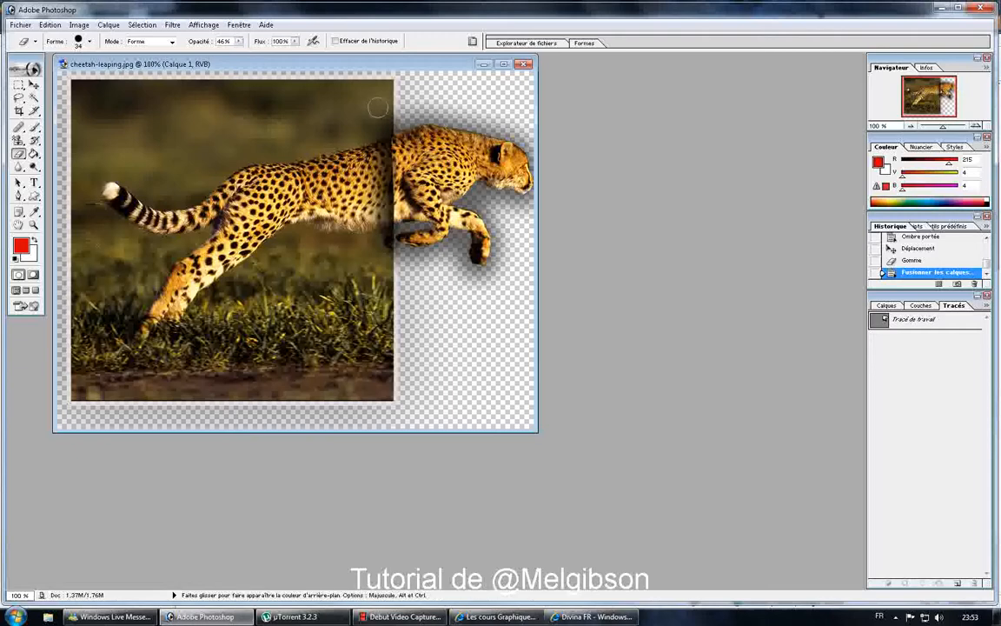
# Distort the merged image with a Perspective transform that narrows its right side, undoing the last corner adjustment
pyautogui.click(52, 25)
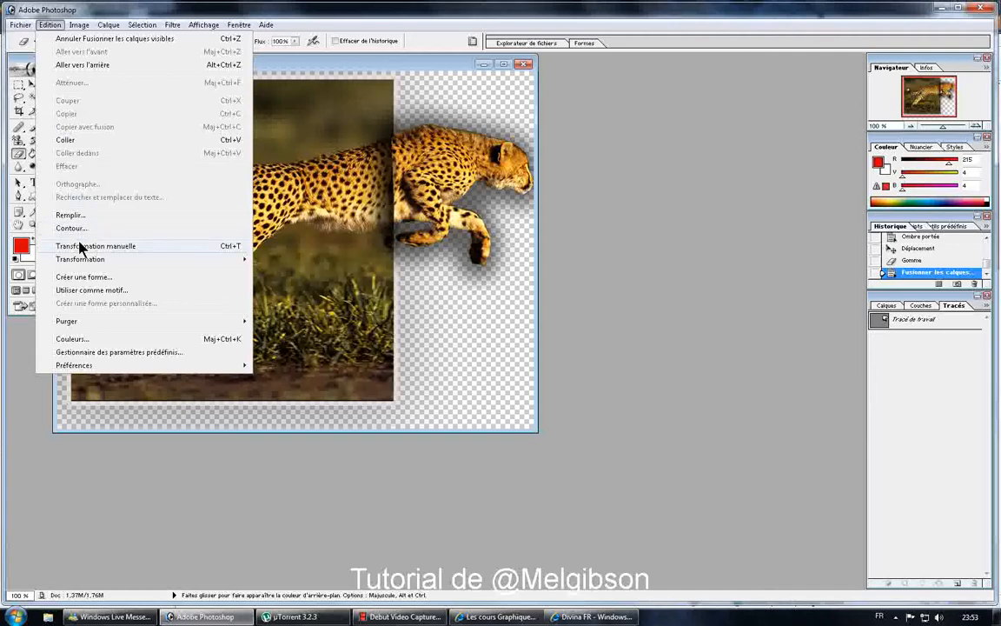
pyautogui.moveTo(80, 258)
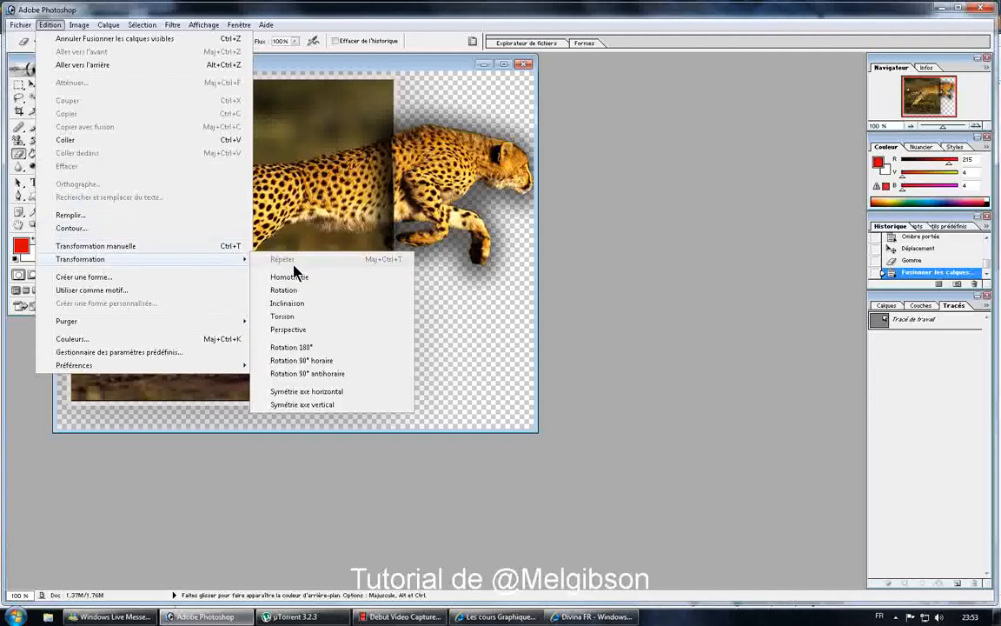
pyautogui.click(289, 329)
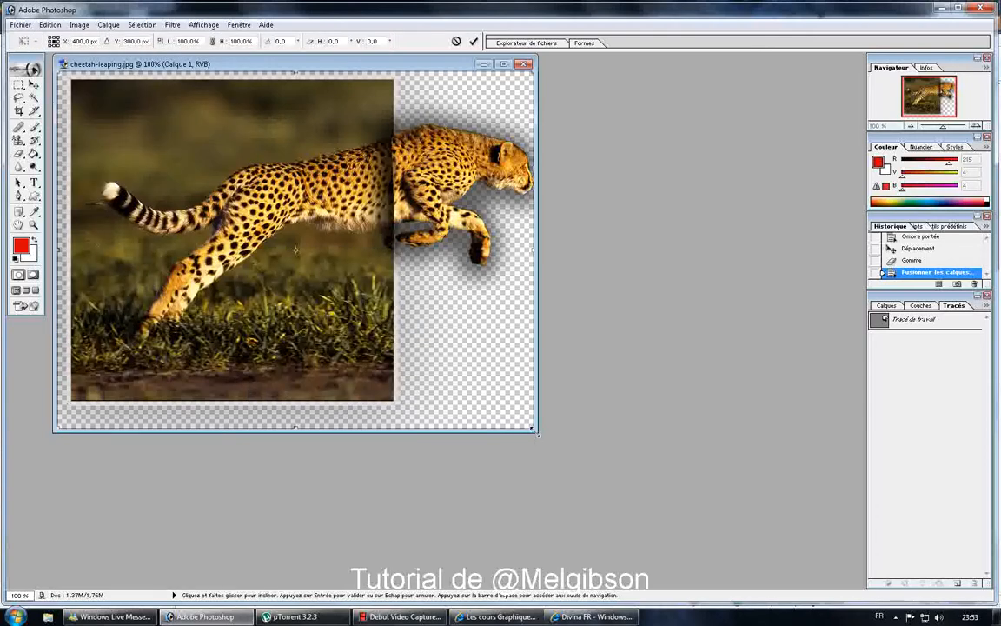
pyautogui.moveTo(537, 431); pyautogui.dragTo(552, 462)
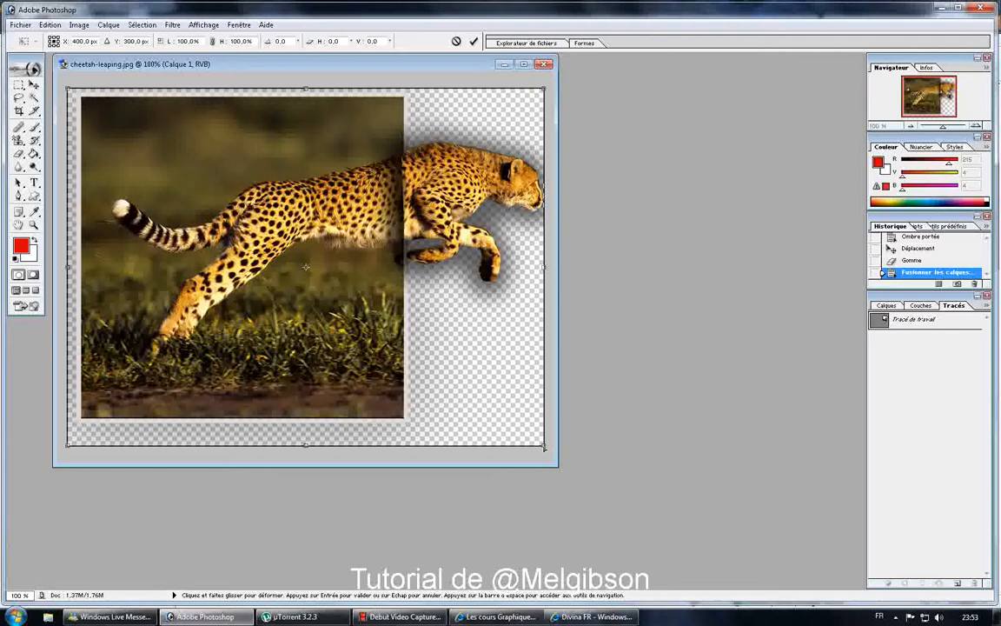
pyautogui.moveTo(543, 445); pyautogui.dragTo(527, 385)
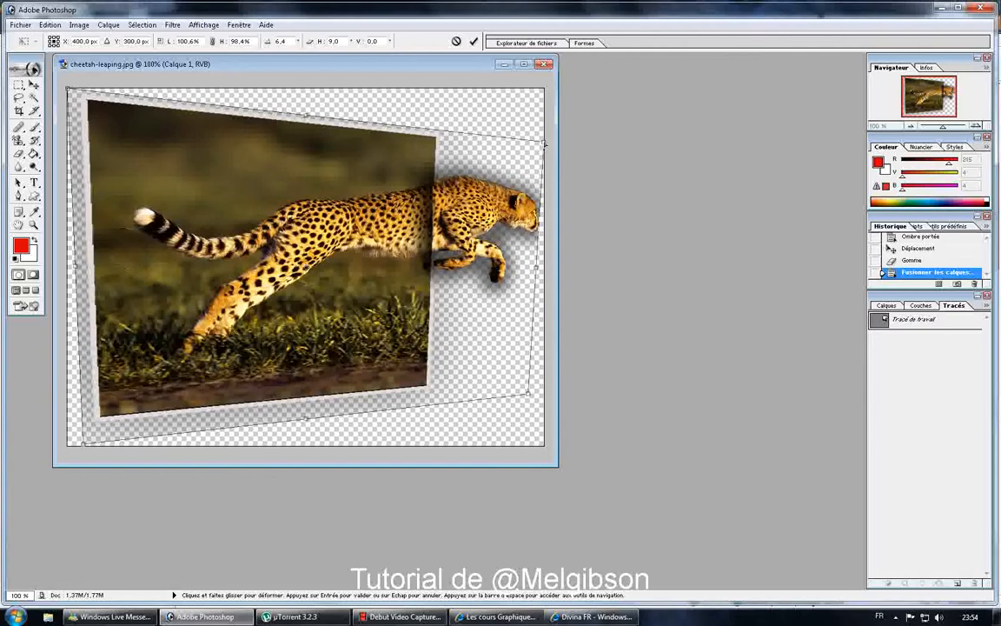
pyautogui.moveTo(544, 143)
pyautogui.mouseDown()
pyautogui.moveTo(504, 138)
pyautogui.moveTo(532, 157)
pyautogui.mouseUp()
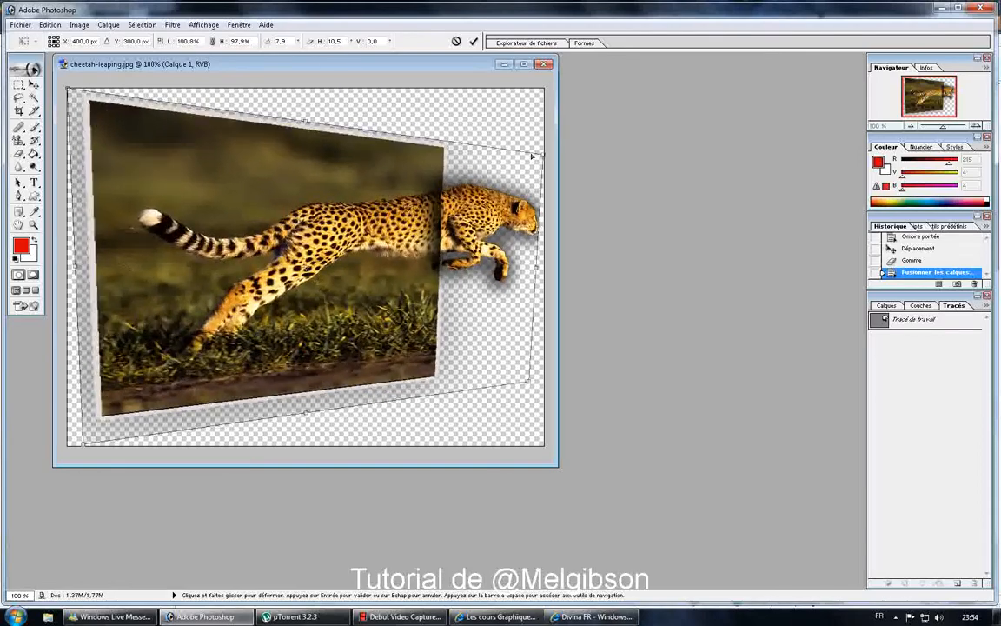
pyautogui.hotkey('ctrl', 'z')
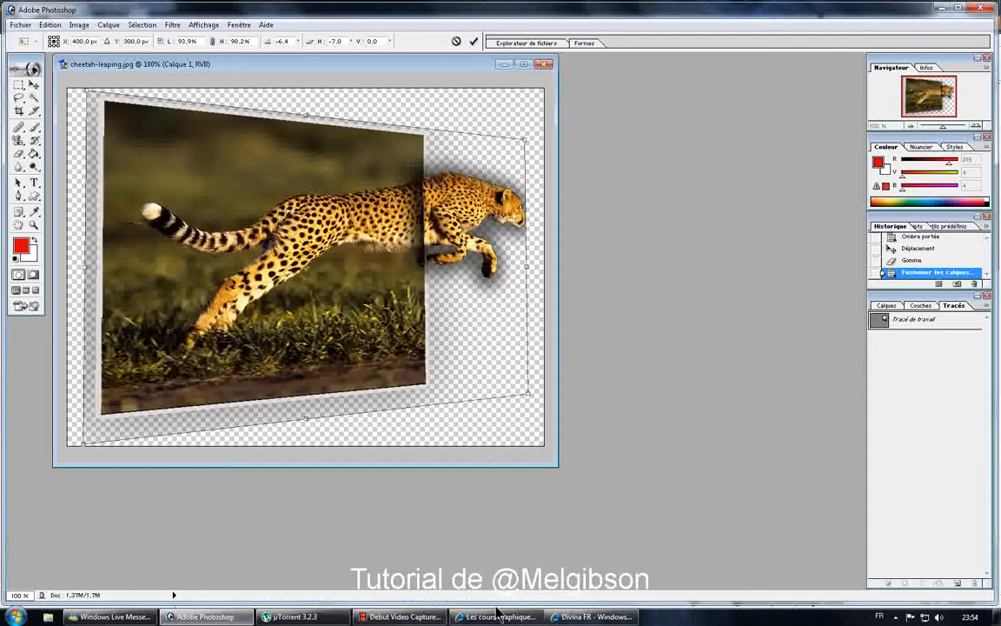
pyautogui.click(401, 616)
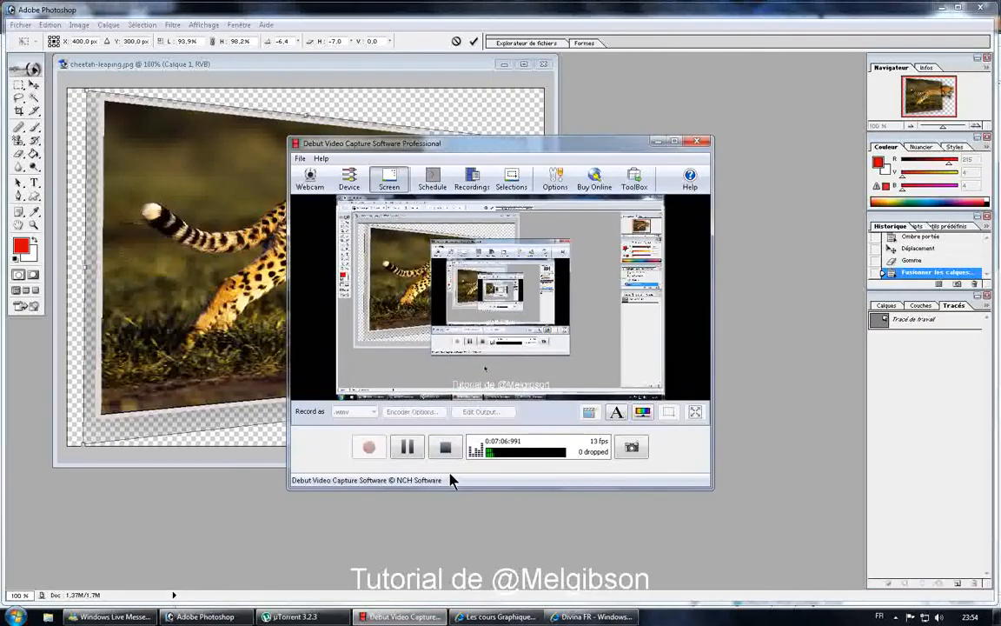